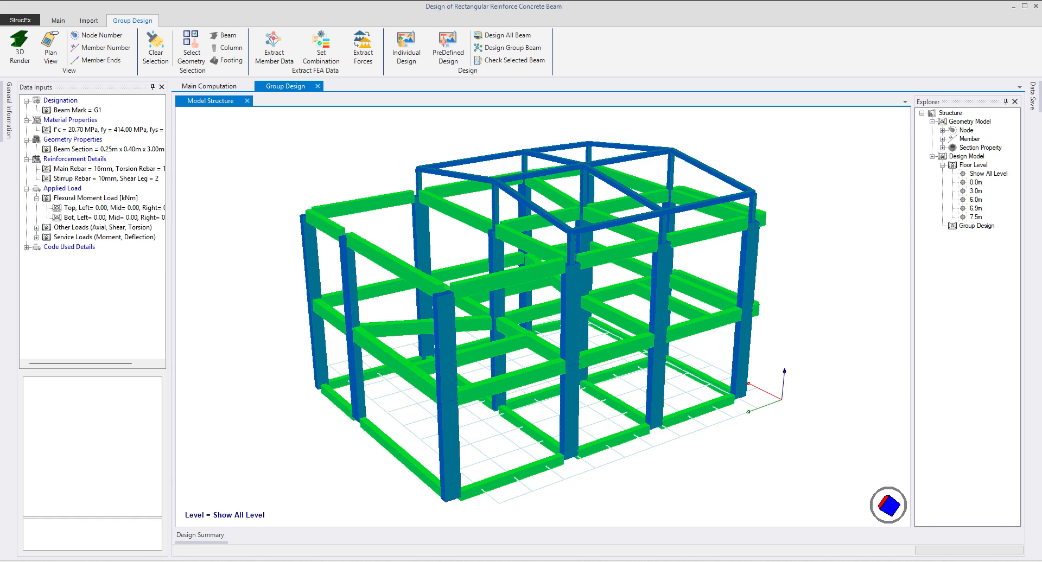
# Isolate the 7.5m floor level in the model, and show all levels again
pyautogui.moveTo(740, 365)
pyautogui.mouseDown()
pyautogui.moveTo(700, 355)
pyautogui.moveTo(727, 354)
pyautogui.mouseUp()
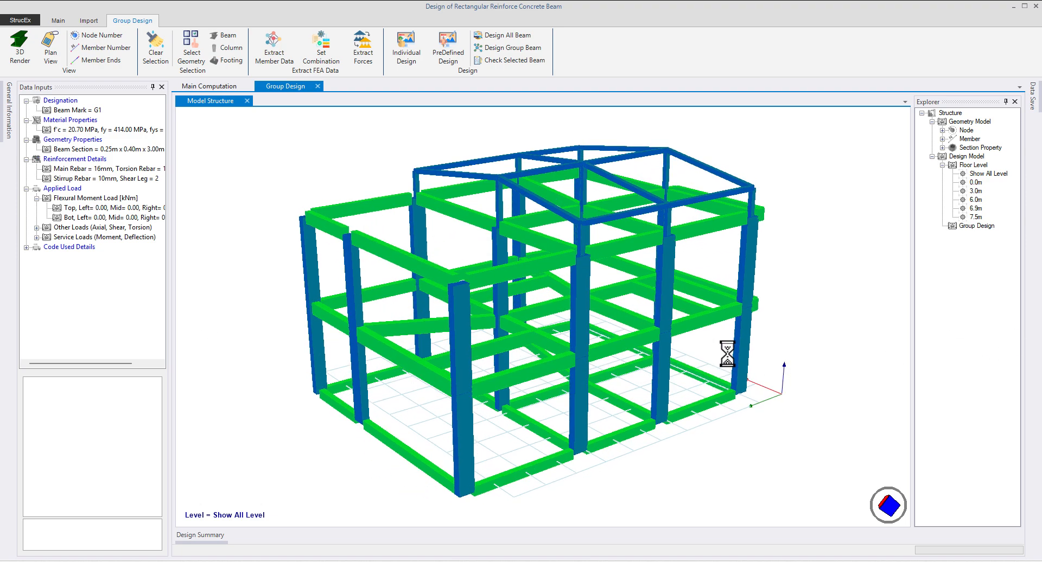
pyautogui.click(973, 217)
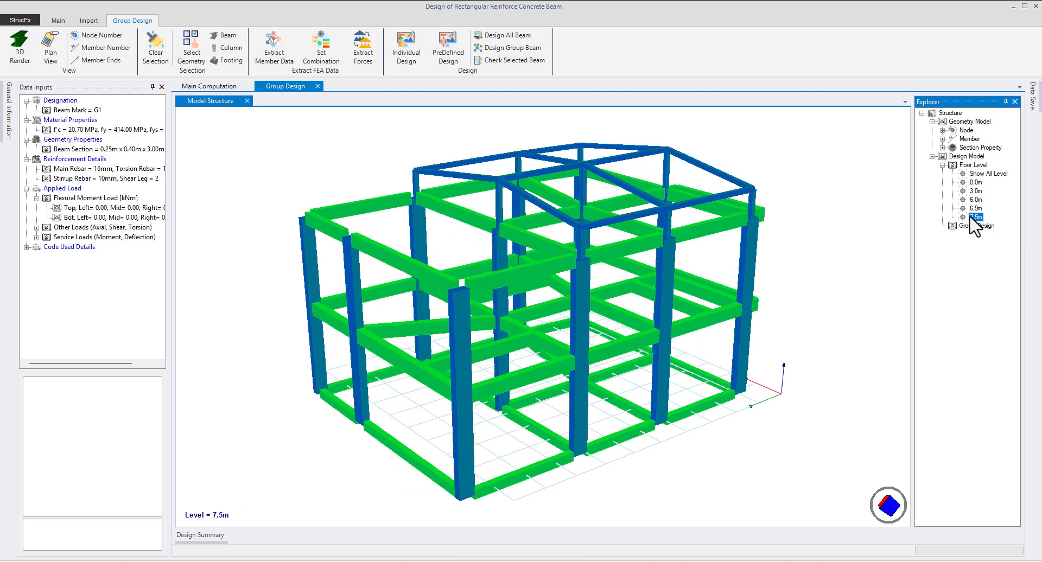
pyautogui.click(972, 210)
pyautogui.click(973, 216)
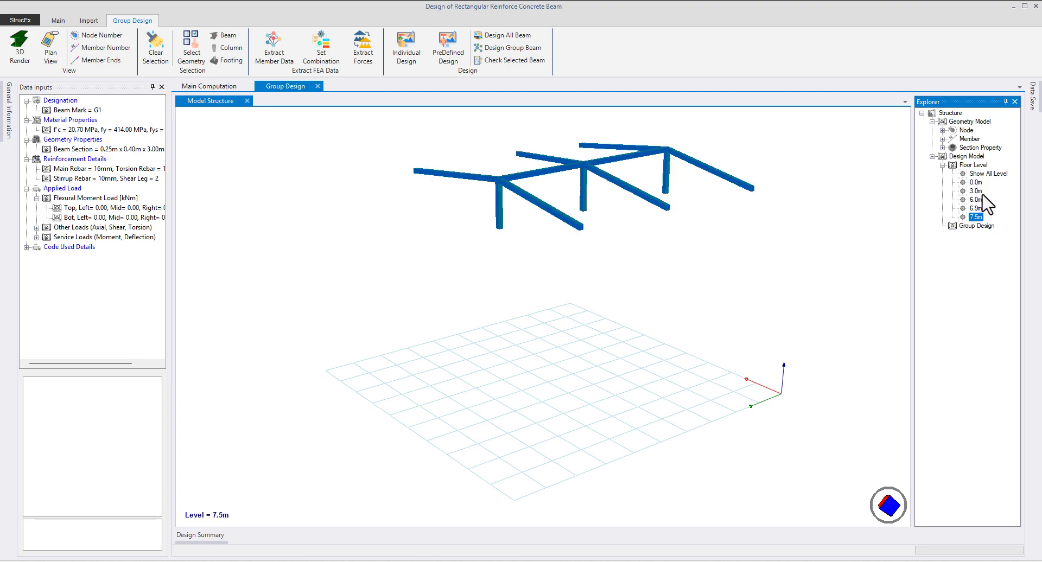
pyautogui.click(985, 173)
pyautogui.moveTo(898, 270); pyautogui.dragTo(715, 308)
pyautogui.scroll(-1, 804, 293)
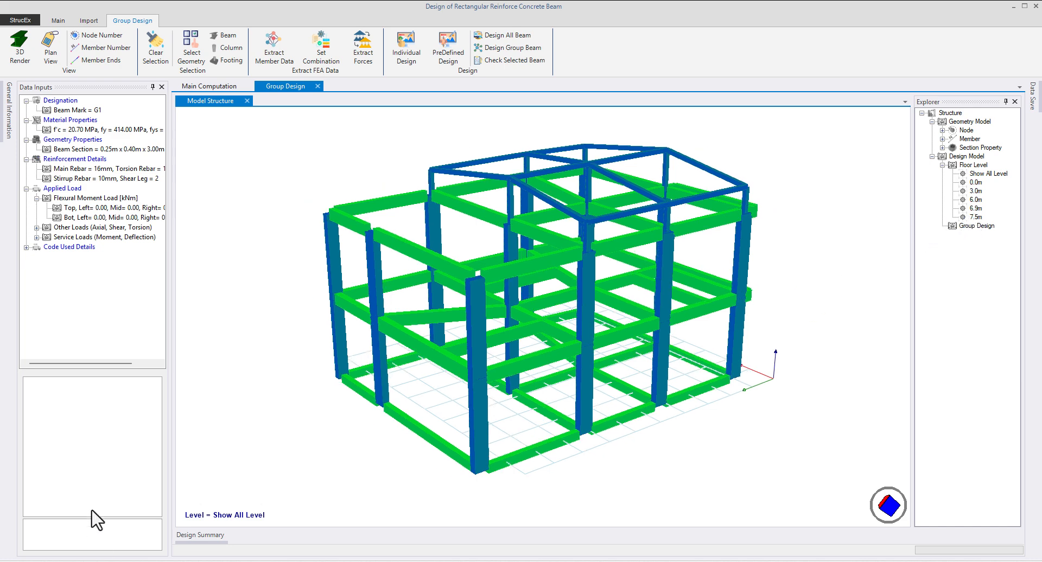
# Open the floor level definitions and place the dialog clear of the structure
pyautogui.moveTo(627, 449); pyautogui.dragTo(593, 372)
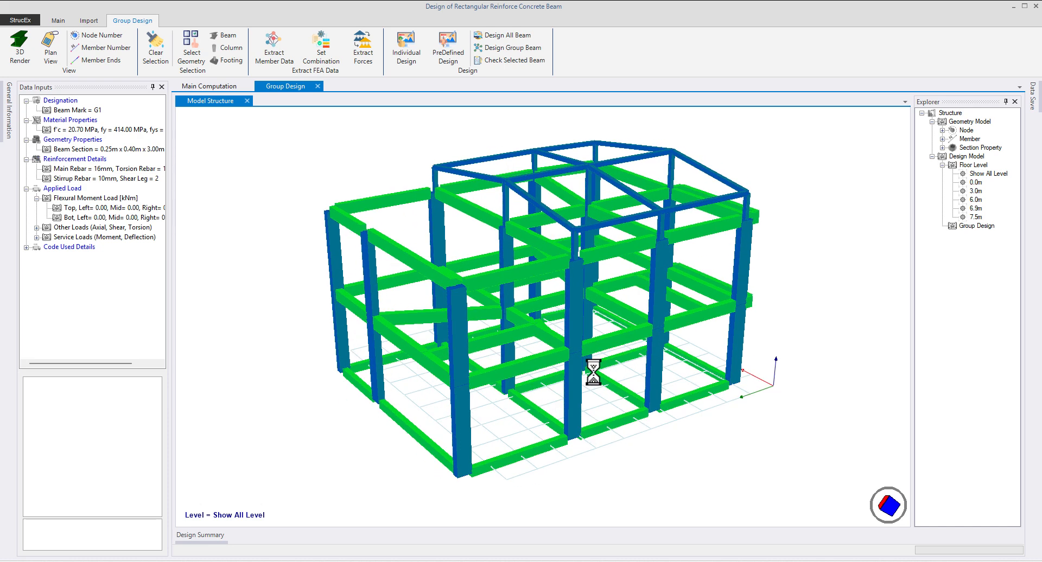
pyautogui.rightClick(516, 279)
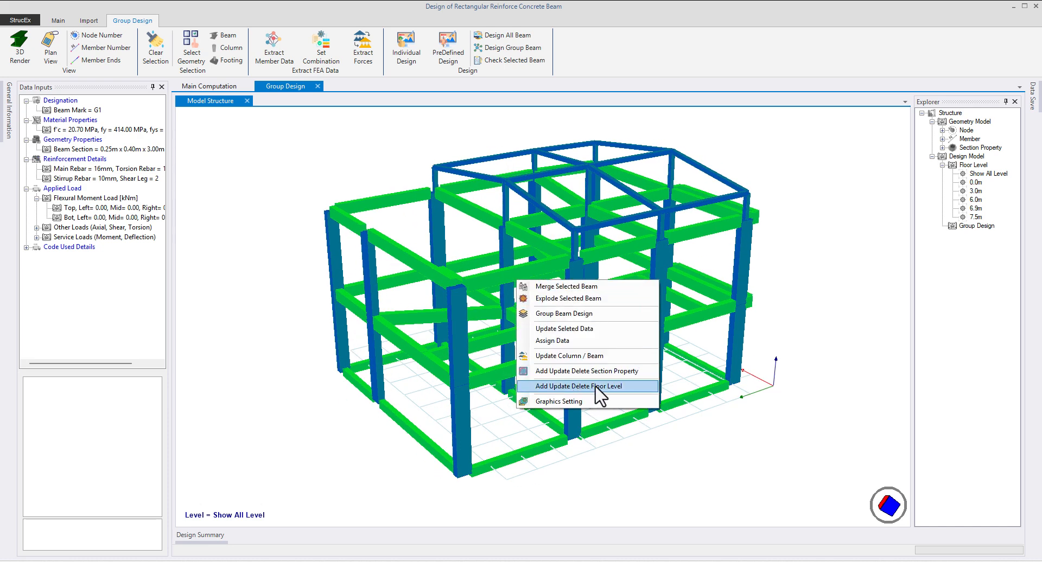
pyautogui.click(597, 386)
pyautogui.moveTo(574, 297); pyautogui.dragTo(213, 171)
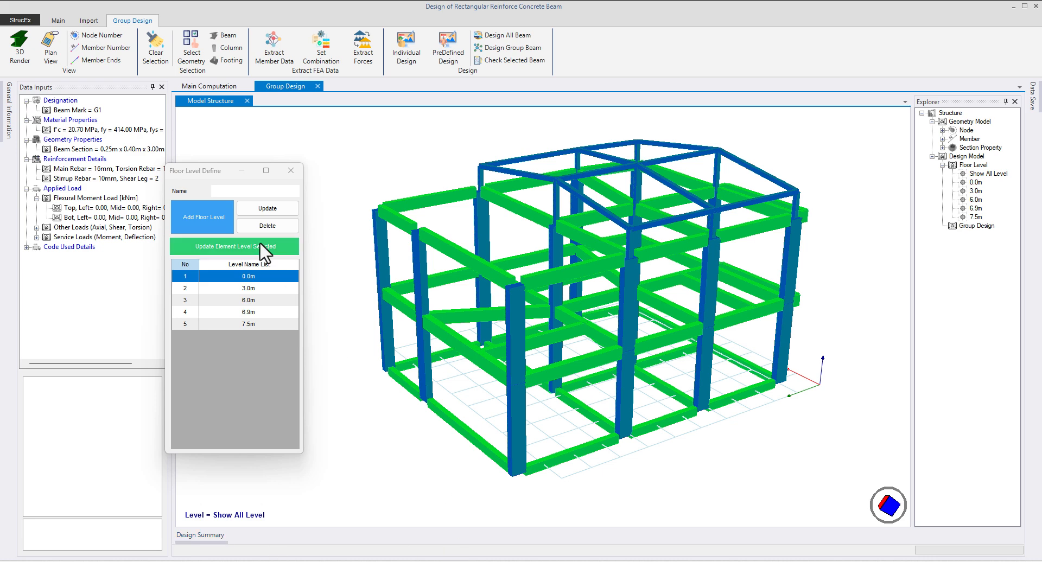
pyautogui.moveTo(226, 177); pyautogui.dragTo(254, 170)
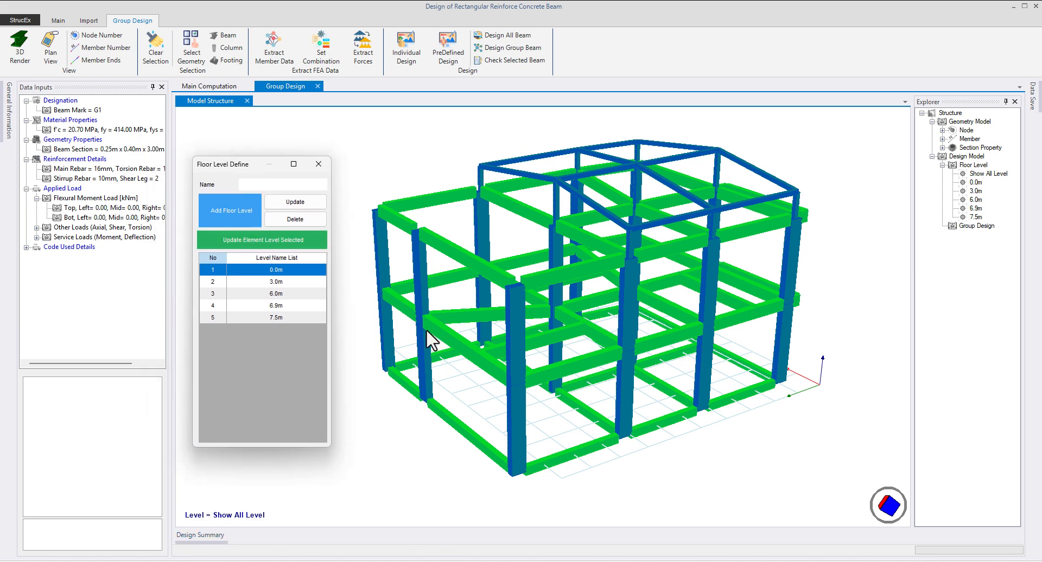
# Inspect the 0.0m, 3.0m and 6.0m floor levels one at a time, and restore the display of all levels
pyautogui.moveTo(425, 329)
pyautogui.mouseDown()
pyautogui.moveTo(428, 374)
pyautogui.moveTo(431, 321)
pyautogui.mouseUp()
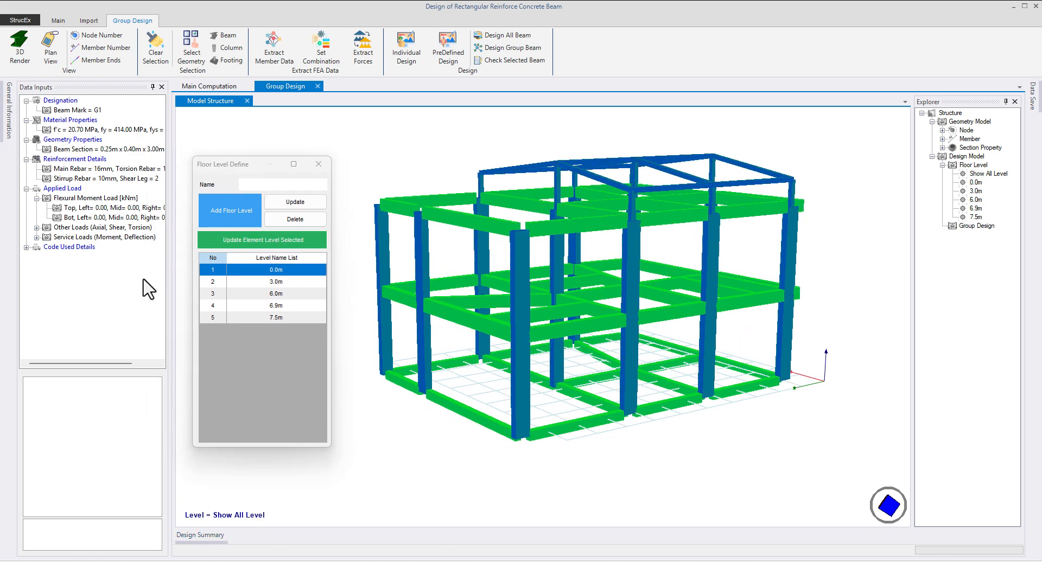
pyautogui.click(975, 182)
pyautogui.click(974, 191)
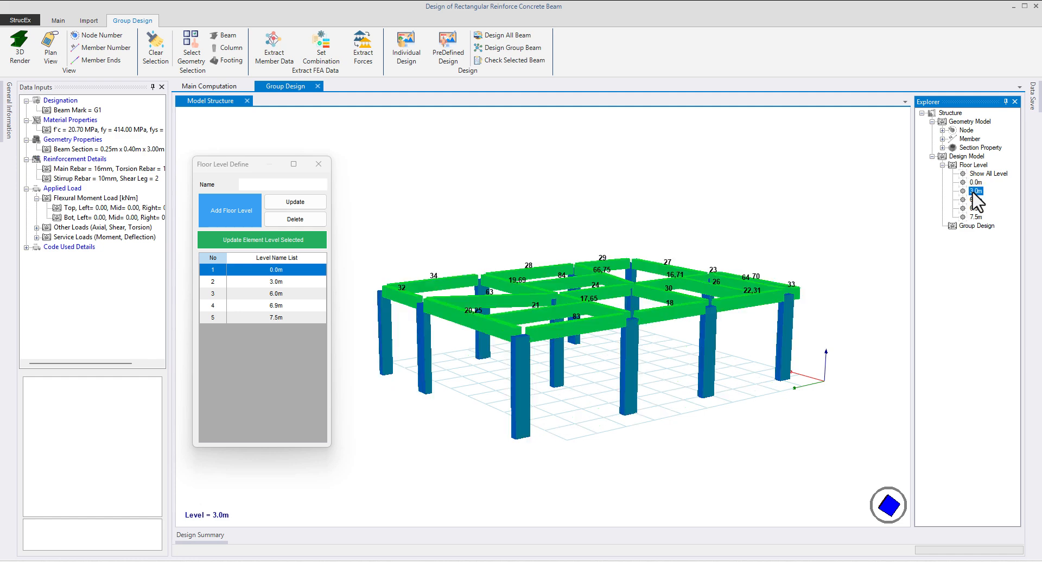
pyautogui.click(977, 199)
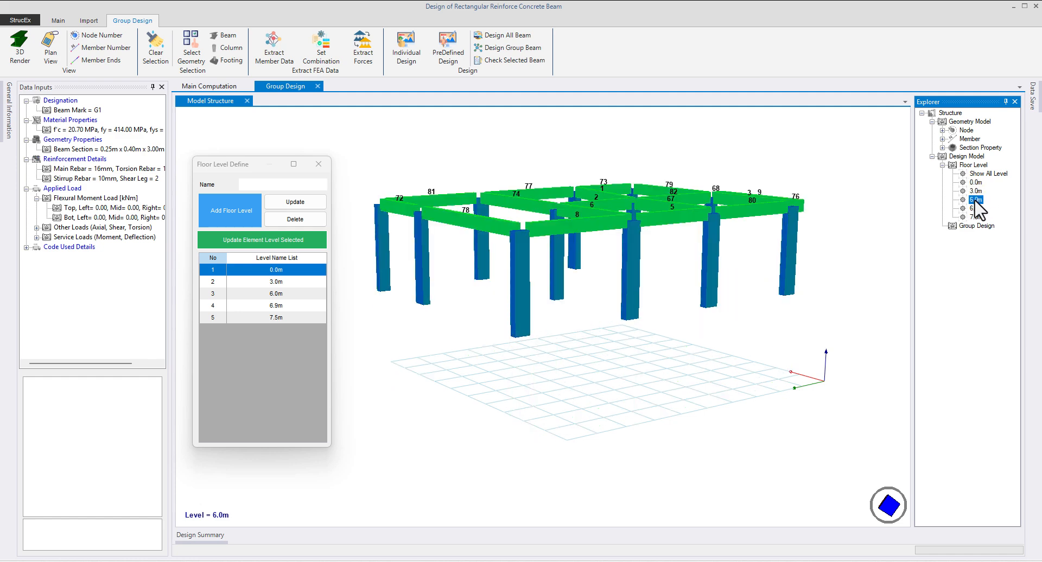
pyautogui.click(898, 219)
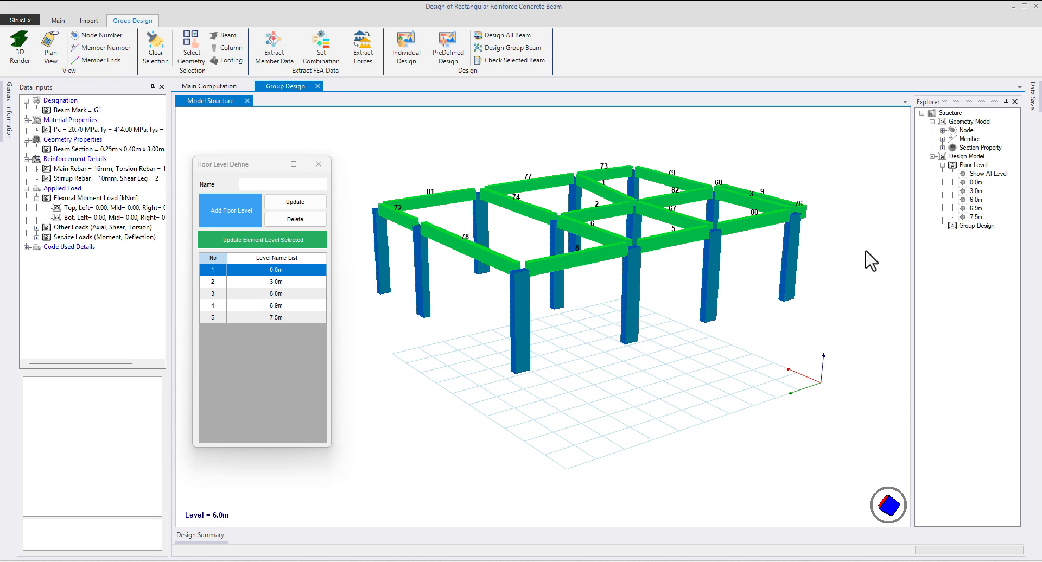
pyautogui.click(982, 176)
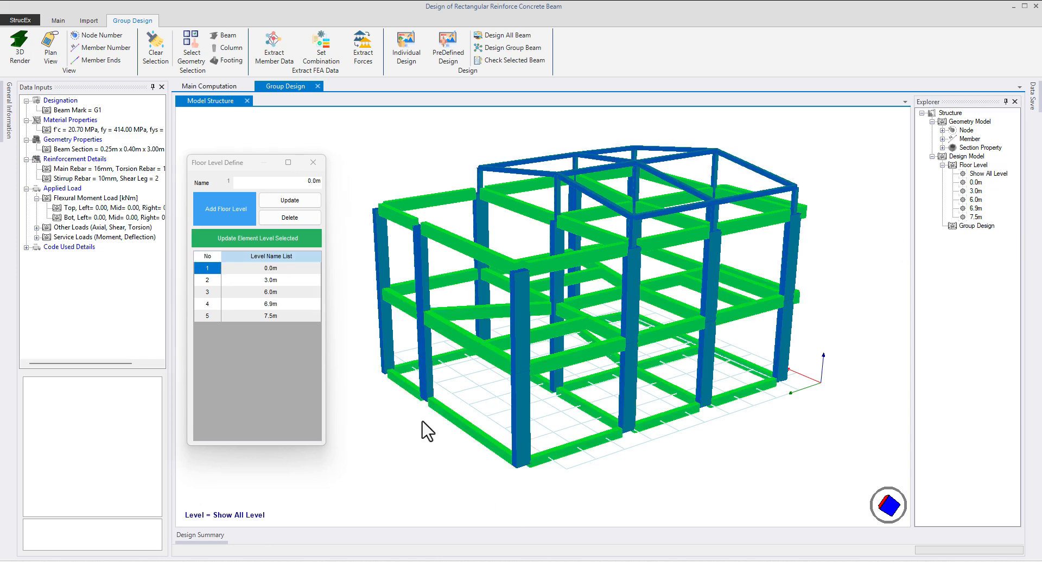
# Rename the 0.0m floor level as Ground Floor
pyautogui.click(283, 268)
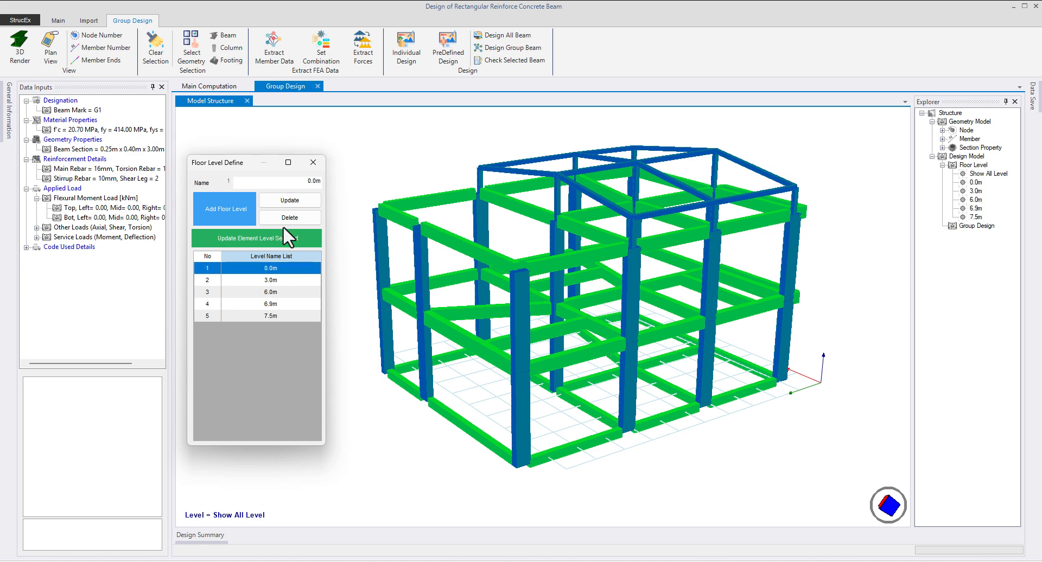
pyautogui.moveTo(273, 182); pyautogui.dragTo(344, 181)
pyautogui.write('Ground Floor')
pyautogui.click(290, 200)
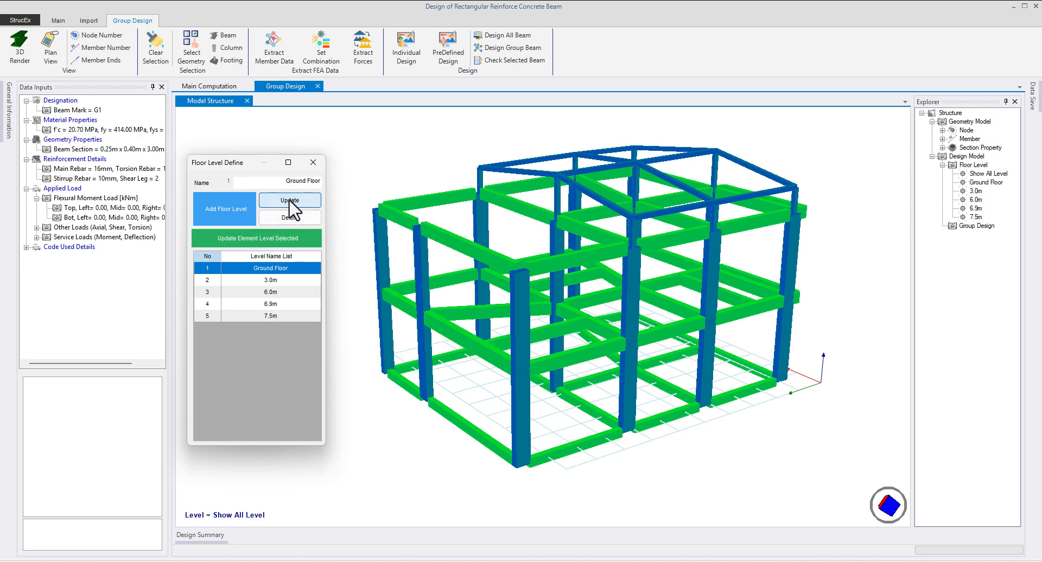
# Rename the 3.0m floor level as Second Floor and the 6.0m level as Roof Level
pyautogui.click(304, 280)
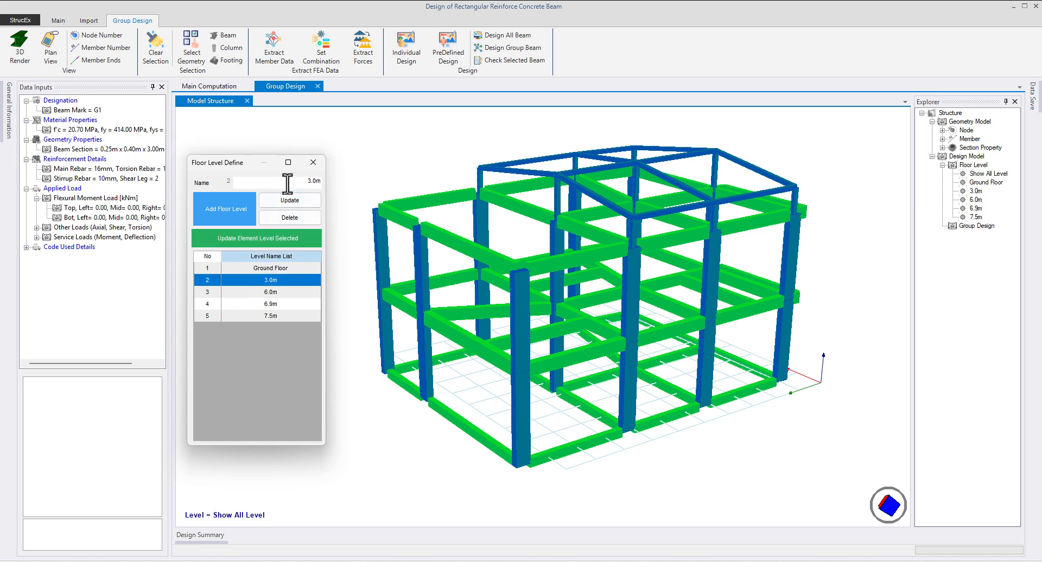
pyautogui.write('Second Floor')
pyautogui.click(295, 200)
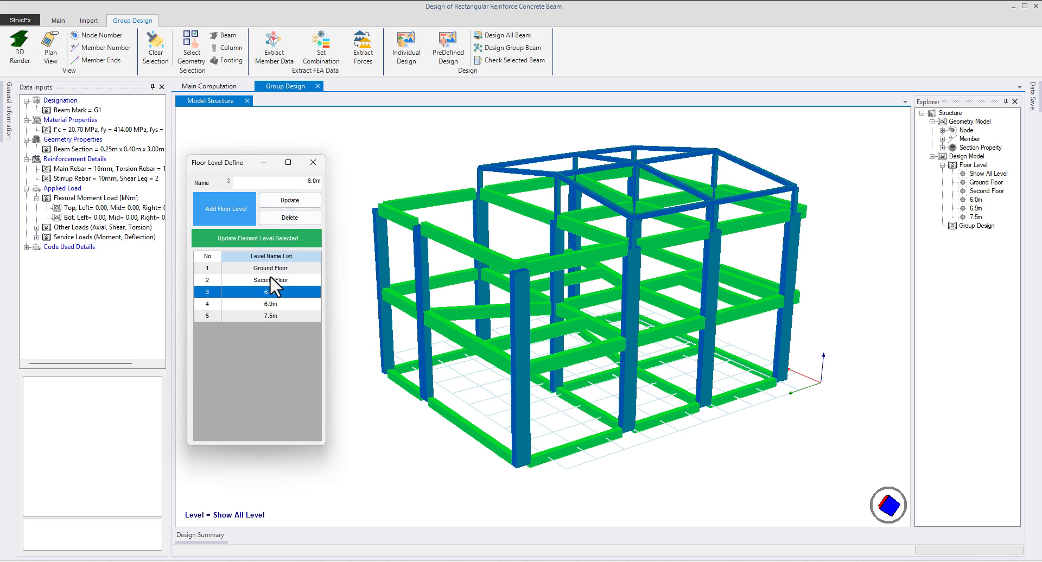
pyautogui.write('Roof Level')
pyautogui.click(289, 200)
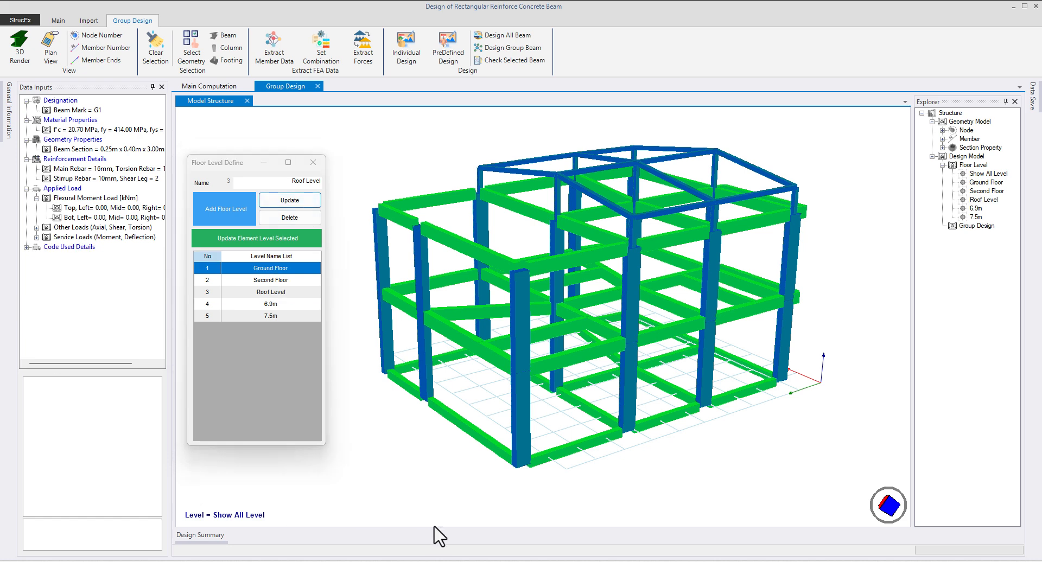
# Add a new floor level named Truss Level to the level list
pyautogui.moveTo(286, 181); pyautogui.dragTo(380, 187)
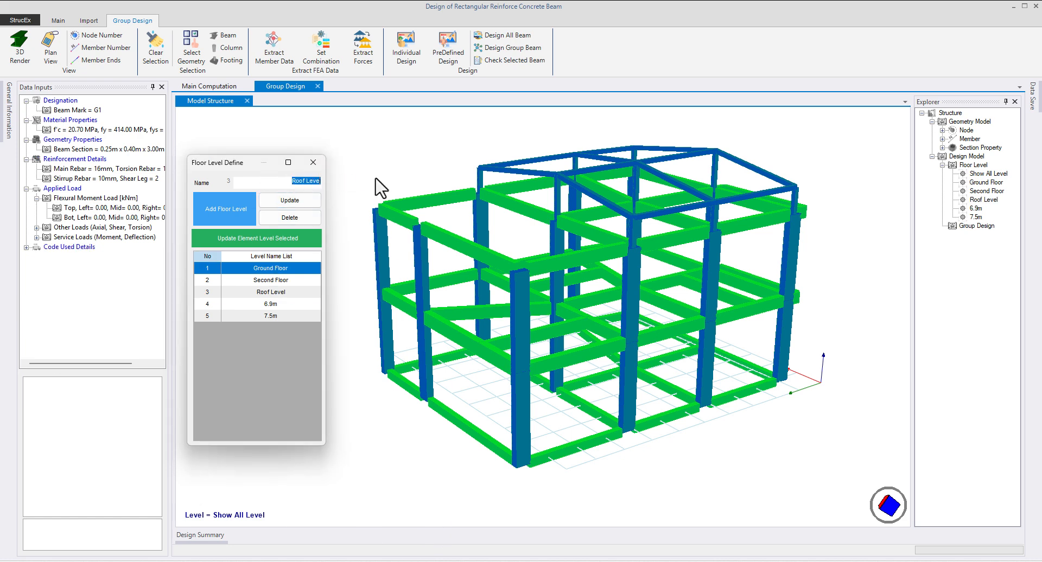
pyautogui.moveTo(638, 227); pyautogui.dragTo(648, 235)
pyautogui.click(303, 181)
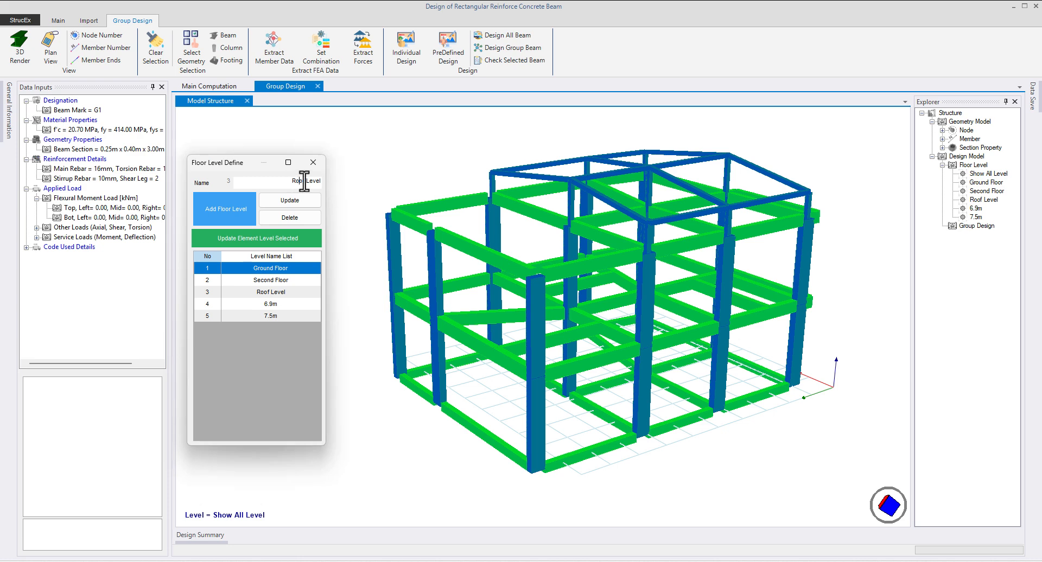
pyautogui.moveTo(304, 182); pyautogui.dragTo(246, 187)
pyautogui.write('Truss')
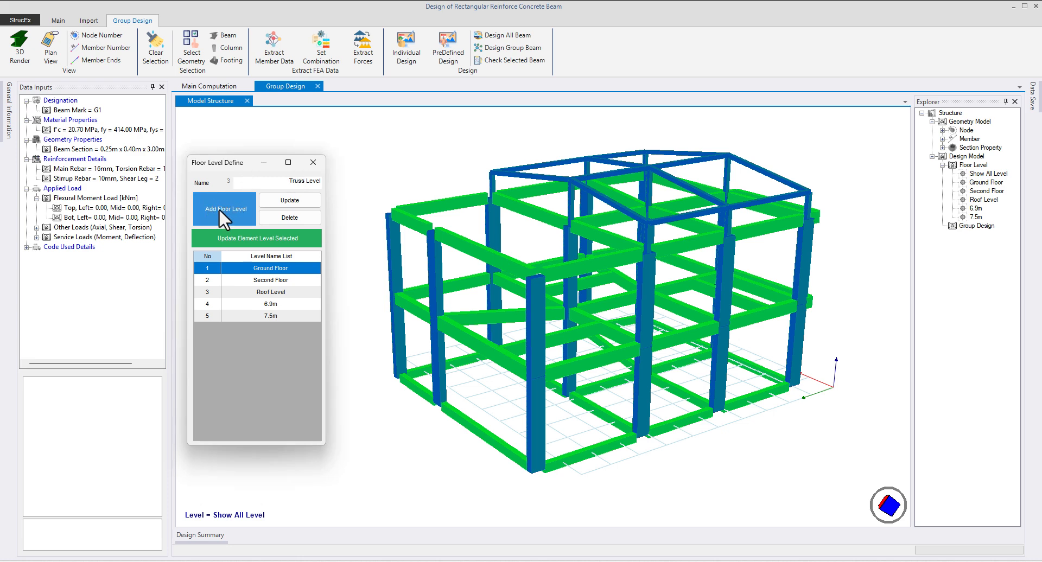
pyautogui.click(219, 208)
pyautogui.click(265, 327)
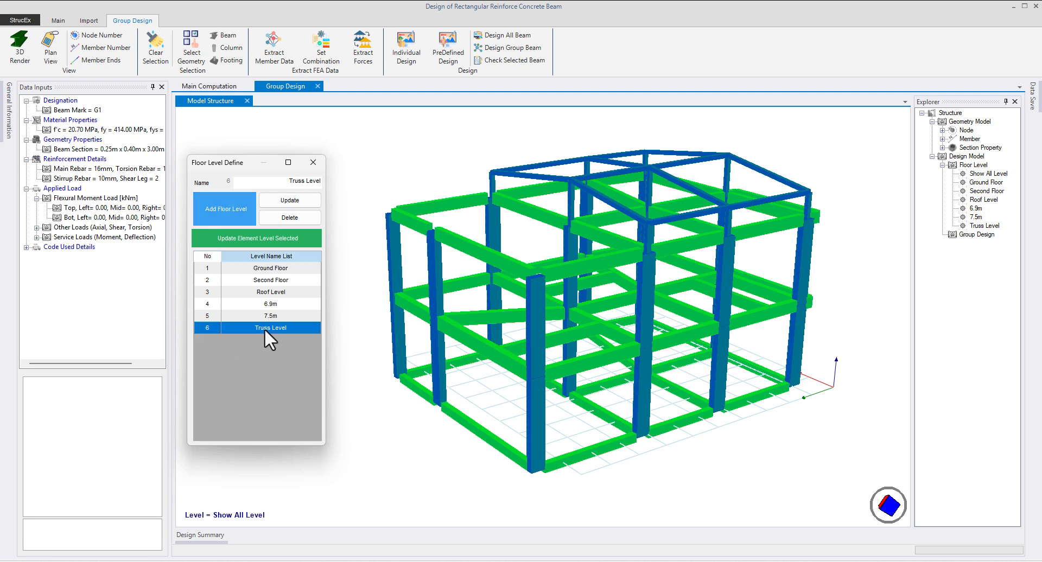
# Examine the roof framing and upper-level members of the structure from several viewing angles
pyautogui.click(274, 293)
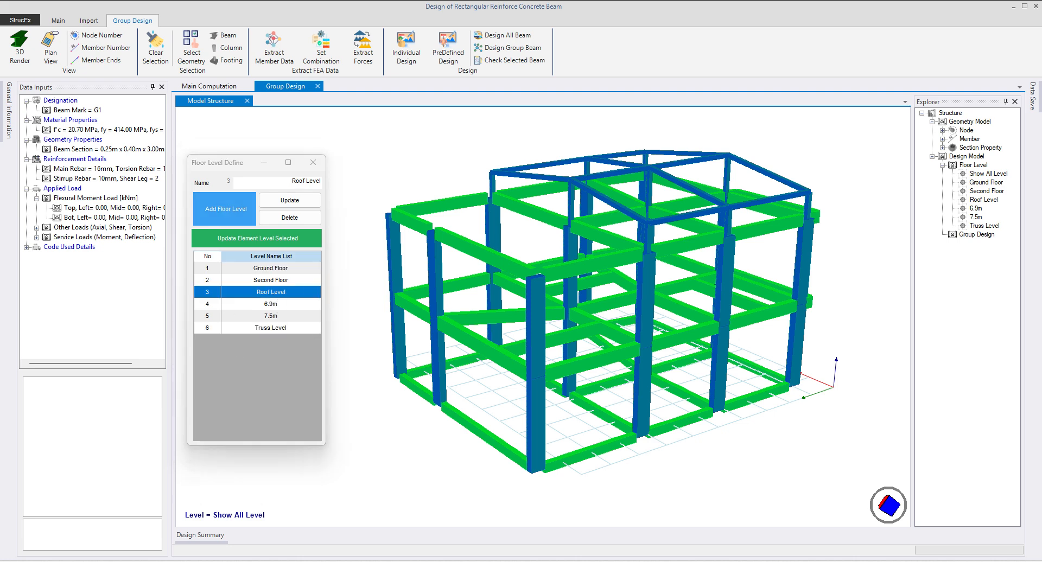
pyautogui.moveTo(740, 309); pyautogui.dragTo(725, 272)
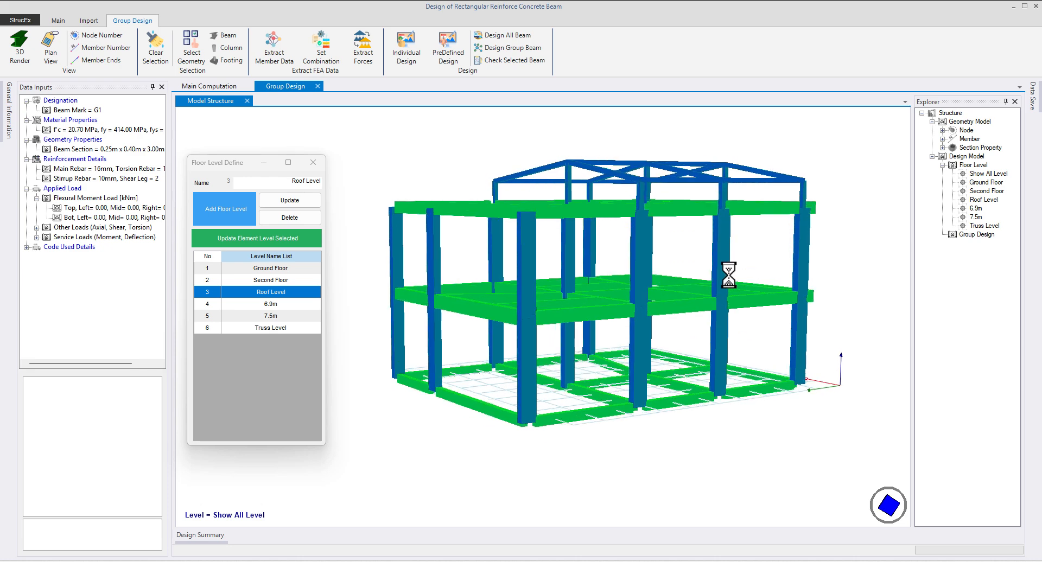
pyautogui.moveTo(707, 182); pyautogui.dragTo(702, 198)
pyautogui.moveTo(464, 115); pyautogui.dragTo(498, 125)
pyautogui.press('Escape')
pyautogui.moveTo(866, 228); pyautogui.dragTo(873, 254)
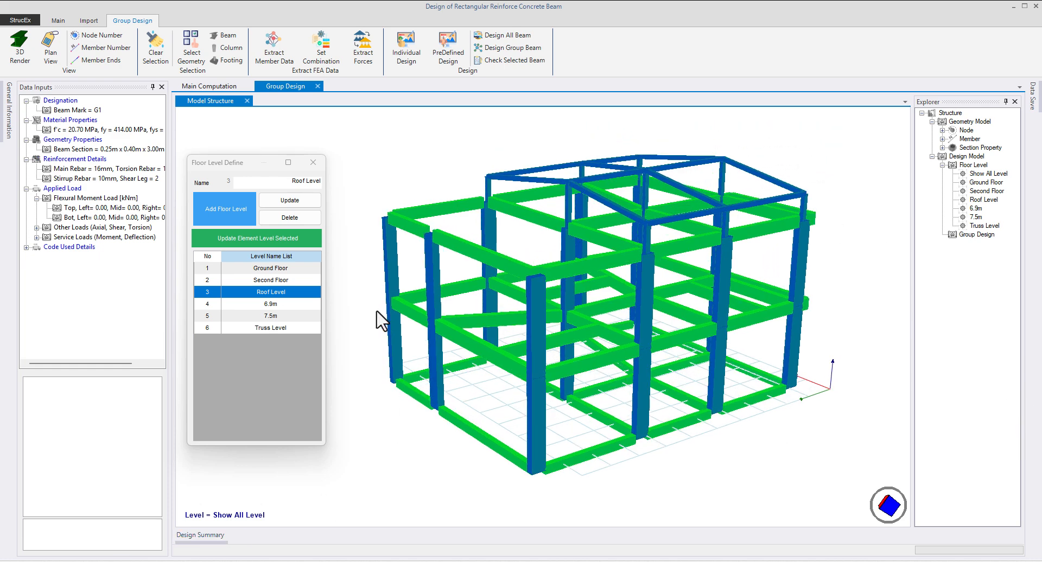
pyautogui.moveTo(578, 357)
pyautogui.mouseDown()
pyautogui.moveTo(597, 400)
pyautogui.moveTo(583, 344)
pyautogui.mouseUp()
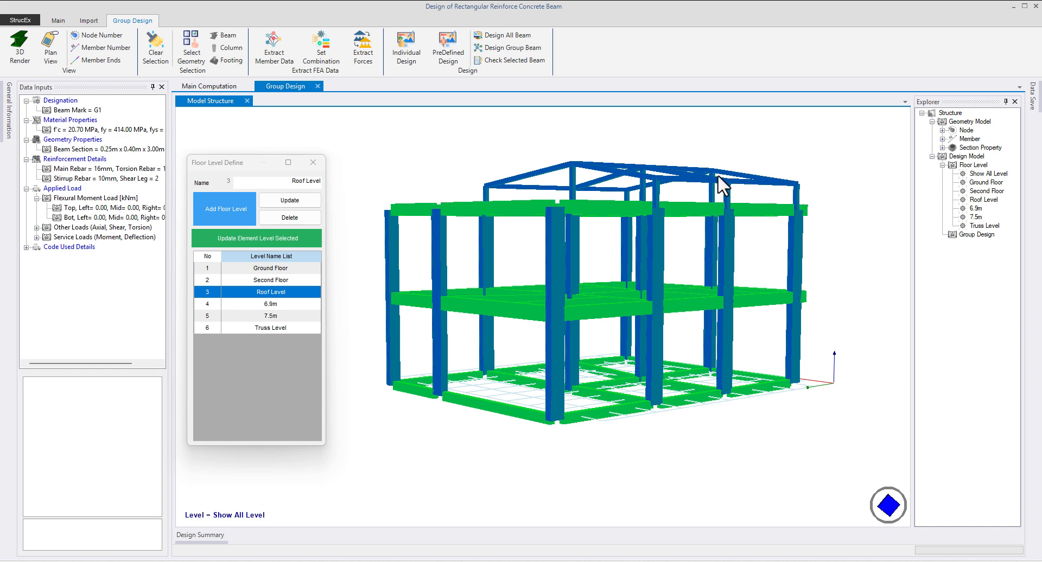
pyautogui.moveTo(718, 174); pyautogui.dragTo(701, 191)
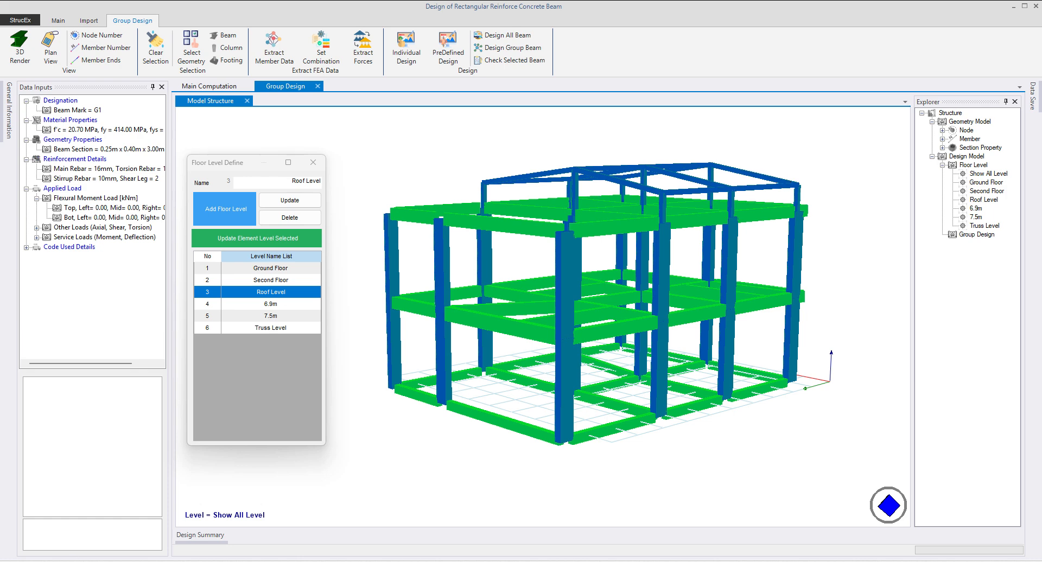
pyautogui.moveTo(907, 342); pyautogui.dragTo(757, 303)
pyautogui.scroll(1, 858, 251)
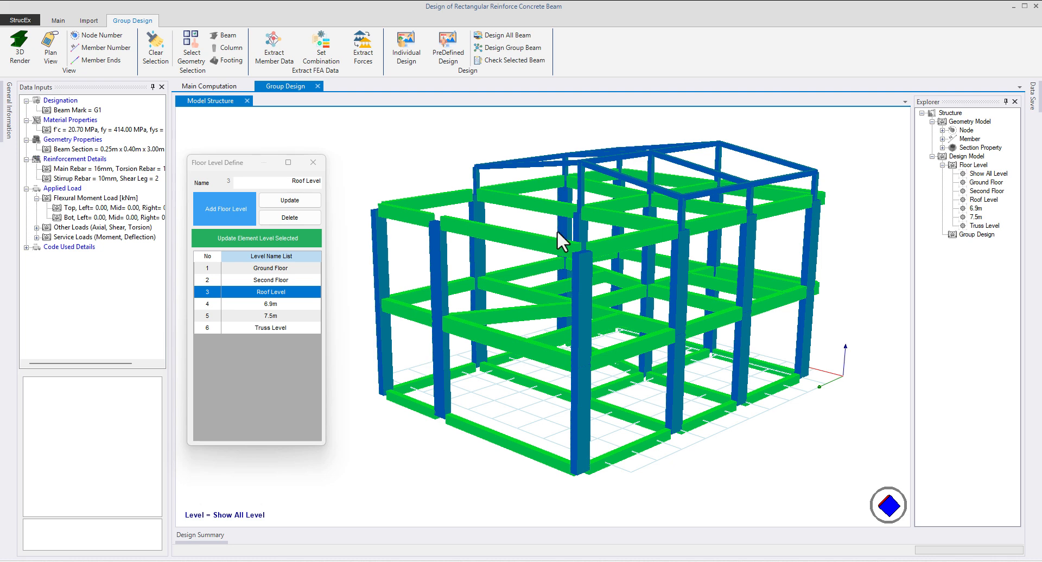
# Open the section property definitions and change the material of the 150 mm x 160 mm section to CONCRETE
pyautogui.rightClick(785, 213)
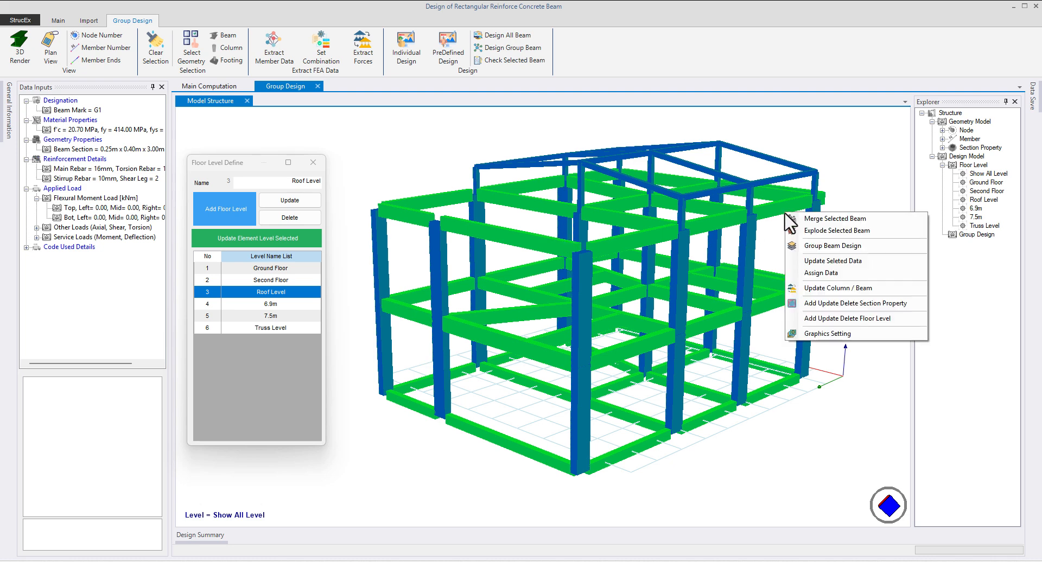
pyautogui.click(852, 308)
pyautogui.moveTo(833, 222); pyautogui.dragTo(776, 175)
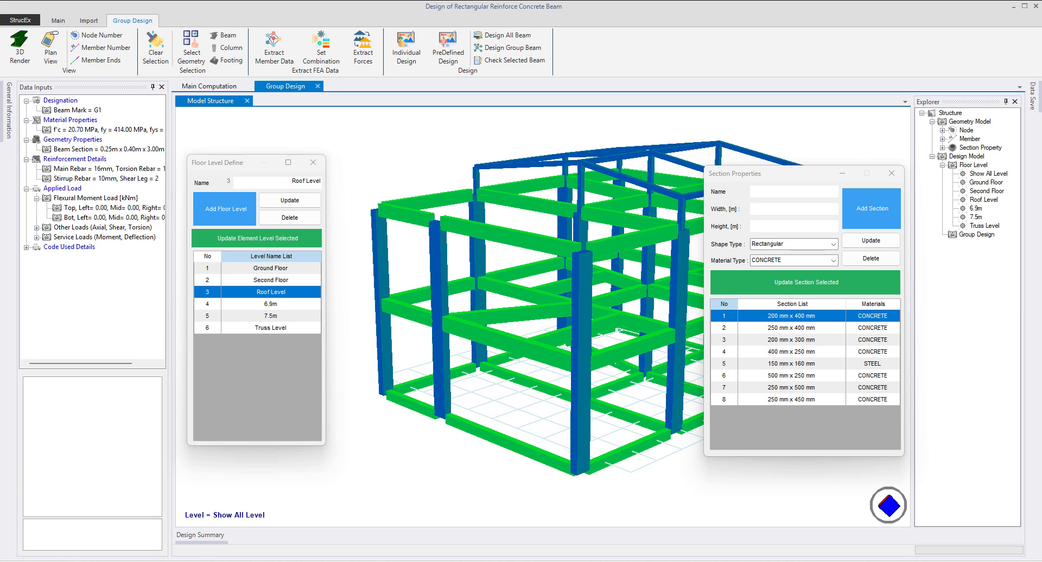
pyautogui.click(871, 364)
pyautogui.click(834, 258)
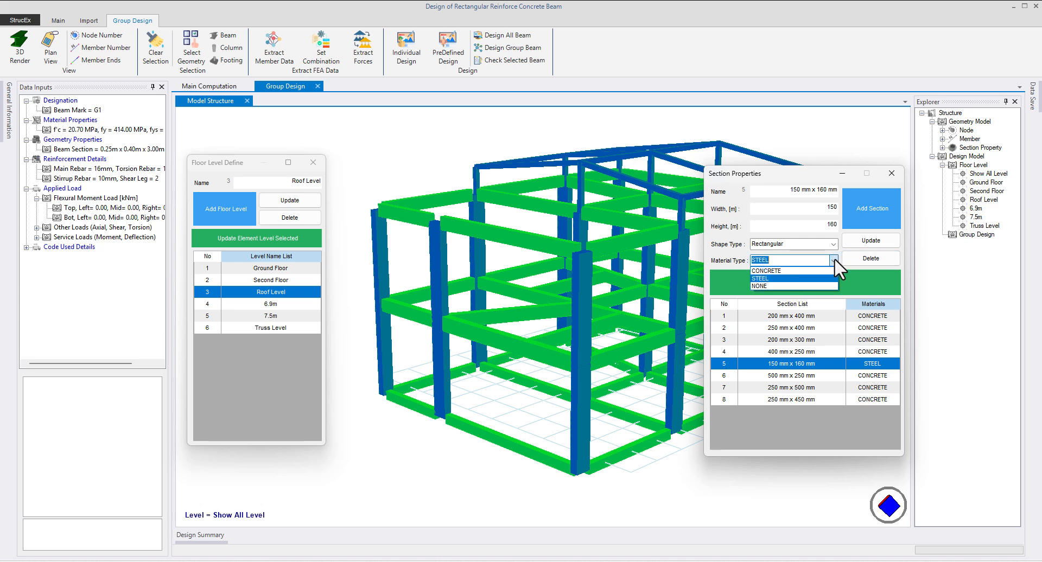
pyautogui.click(802, 269)
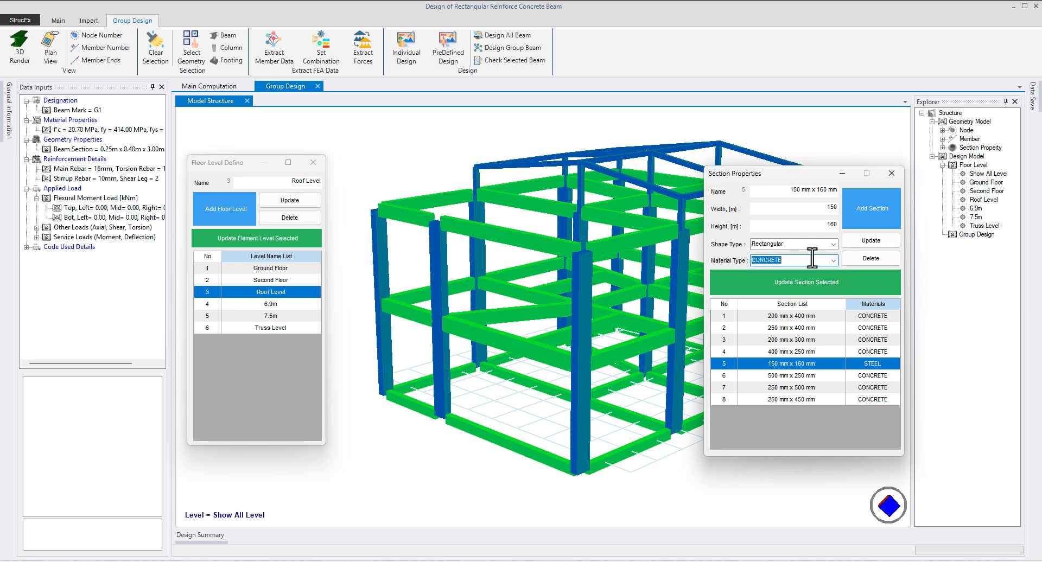
pyautogui.click(871, 241)
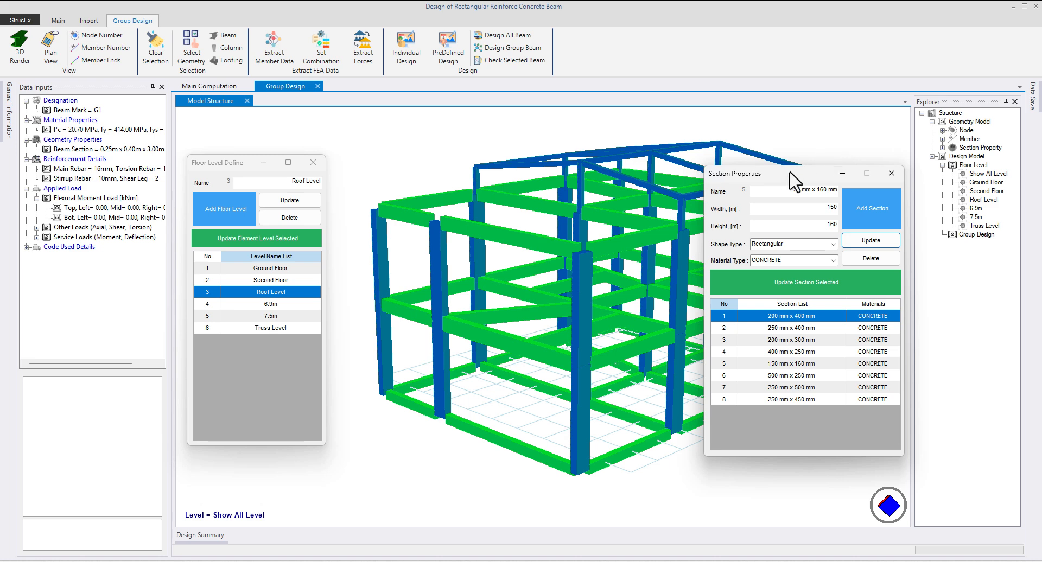
pyautogui.moveTo(789, 175); pyautogui.dragTo(707, 180)
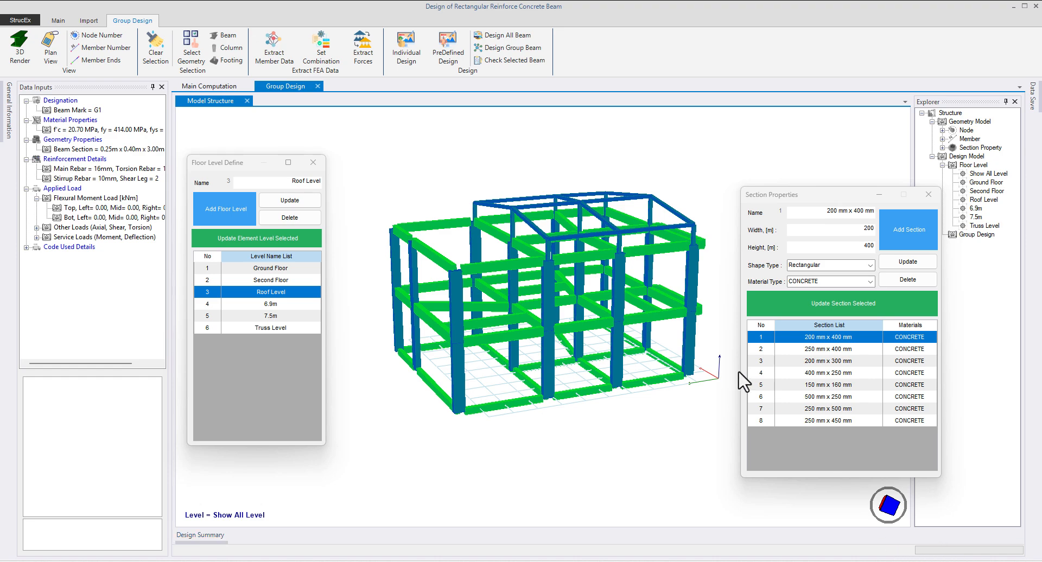
pyautogui.moveTo(592, 348); pyautogui.dragTo(564, 323)
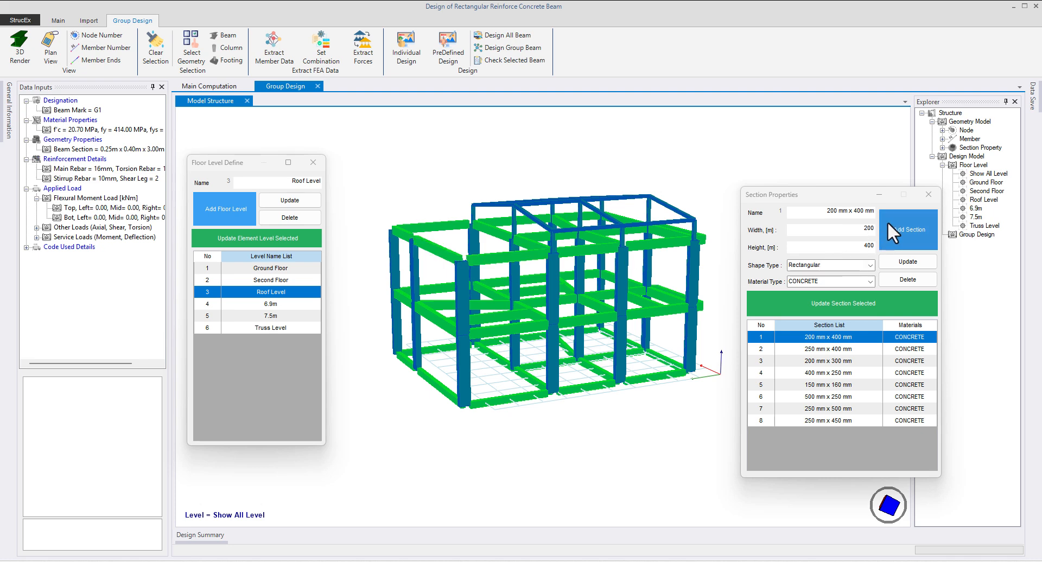
# Add a new rectangular 200 mm x 400 mm section with its material type set to NONE
pyautogui.click(868, 281)
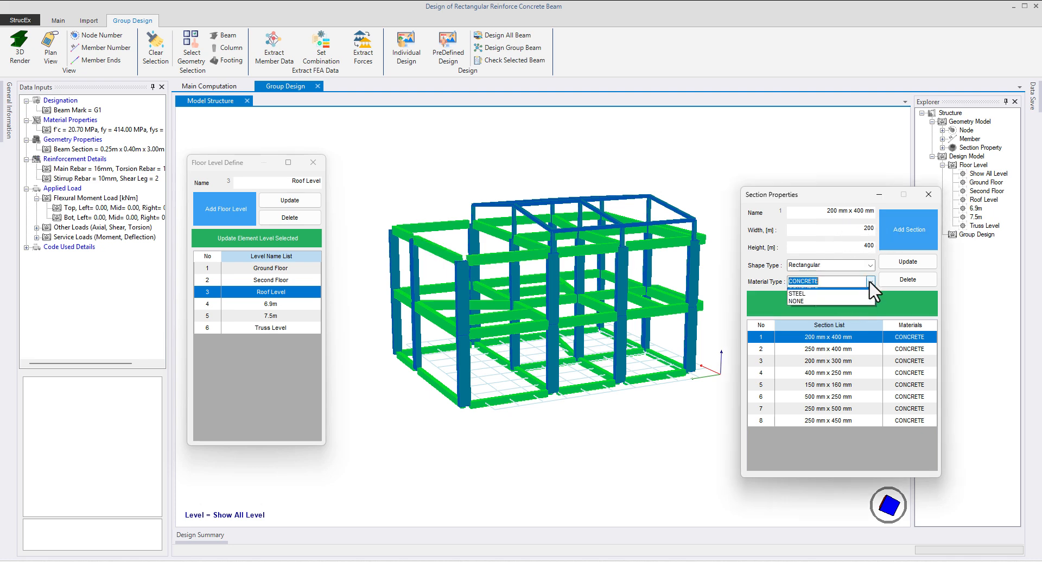
pyautogui.click(822, 305)
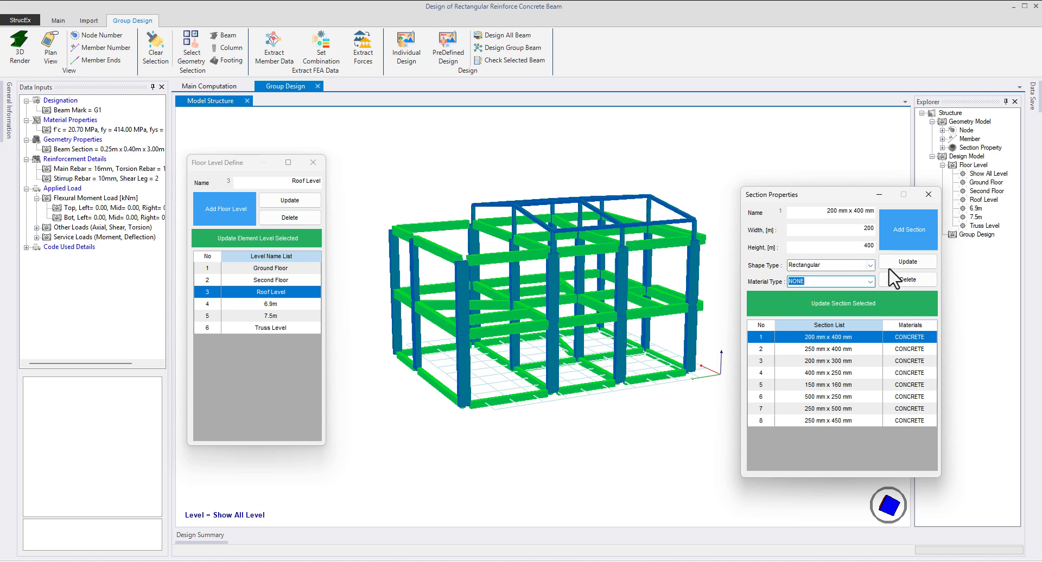
pyautogui.click(908, 232)
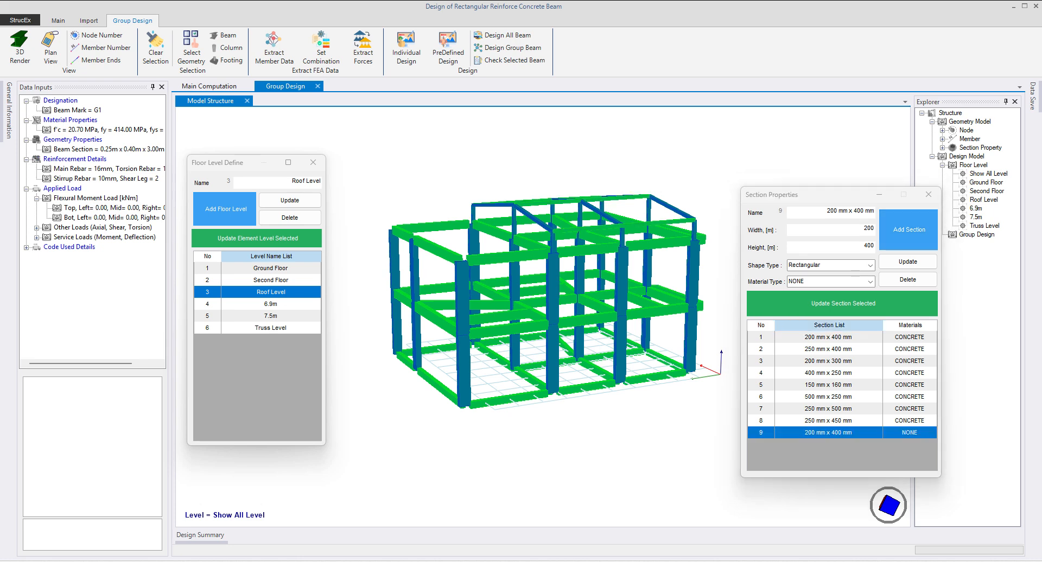
# Assign the new 200 mm x 400 mm NONE section to the three outer roof-level beams of the end bay without truss framing
pyautogui.click(830, 431)
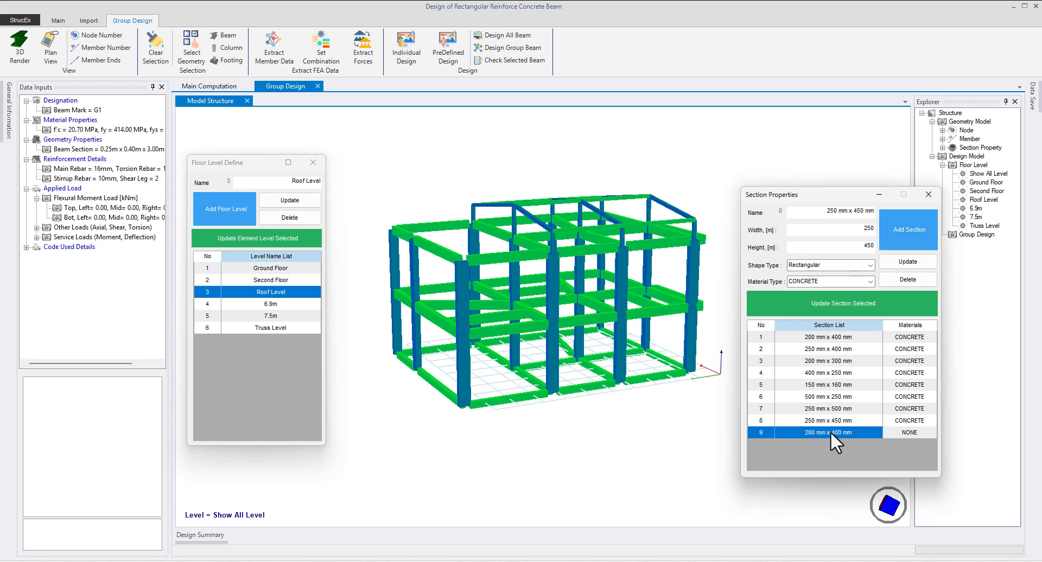
pyautogui.click(477, 258)
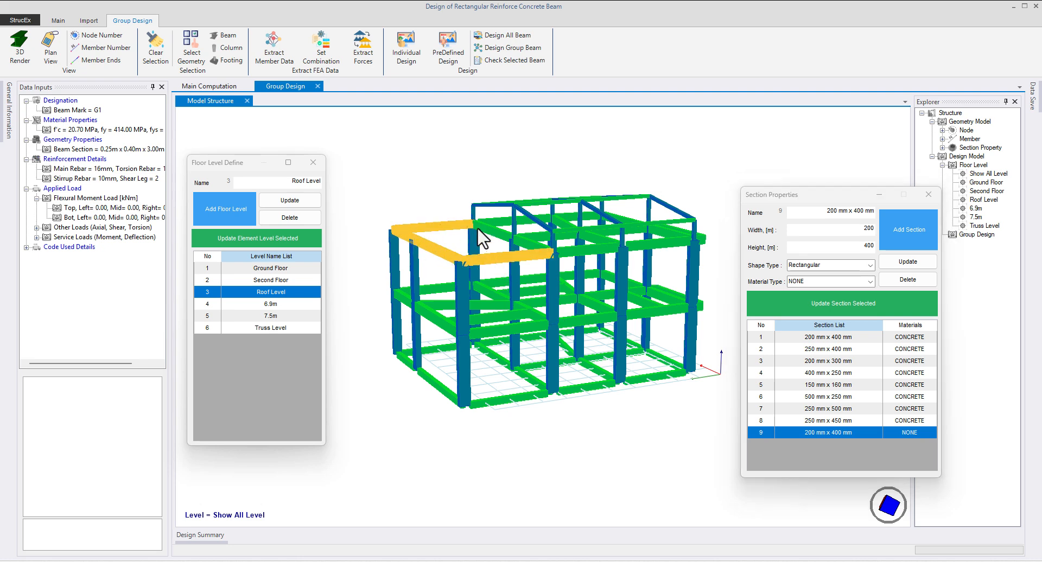
pyautogui.click(845, 298)
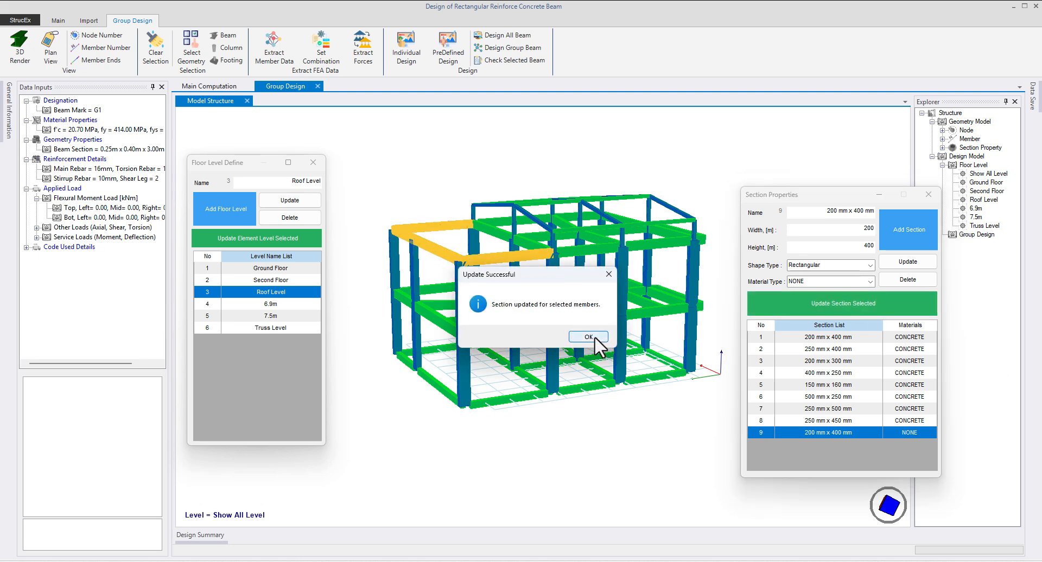
pyautogui.click(588, 336)
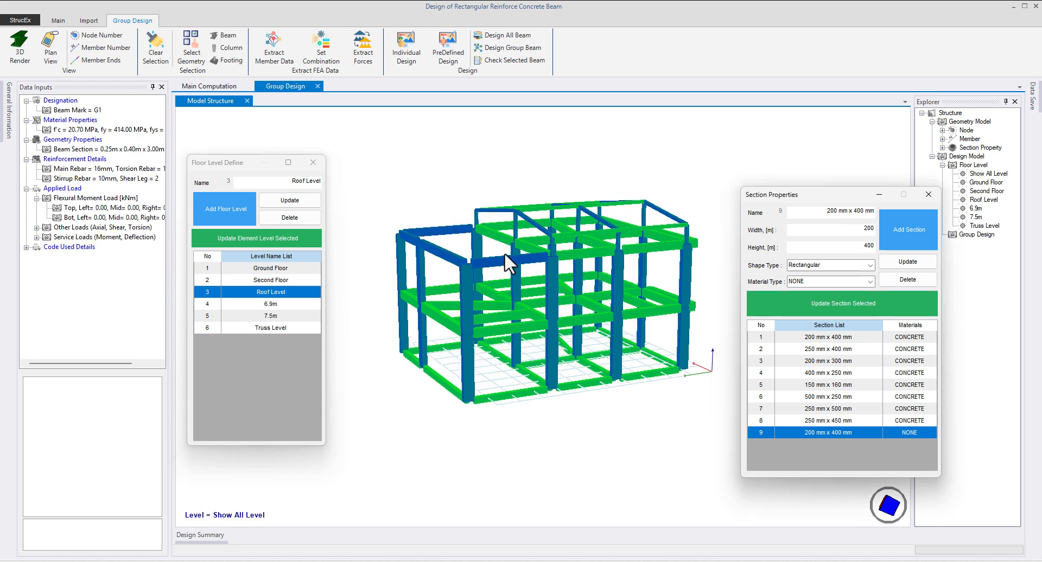
pyautogui.moveTo(503, 252); pyautogui.dragTo(490, 272)
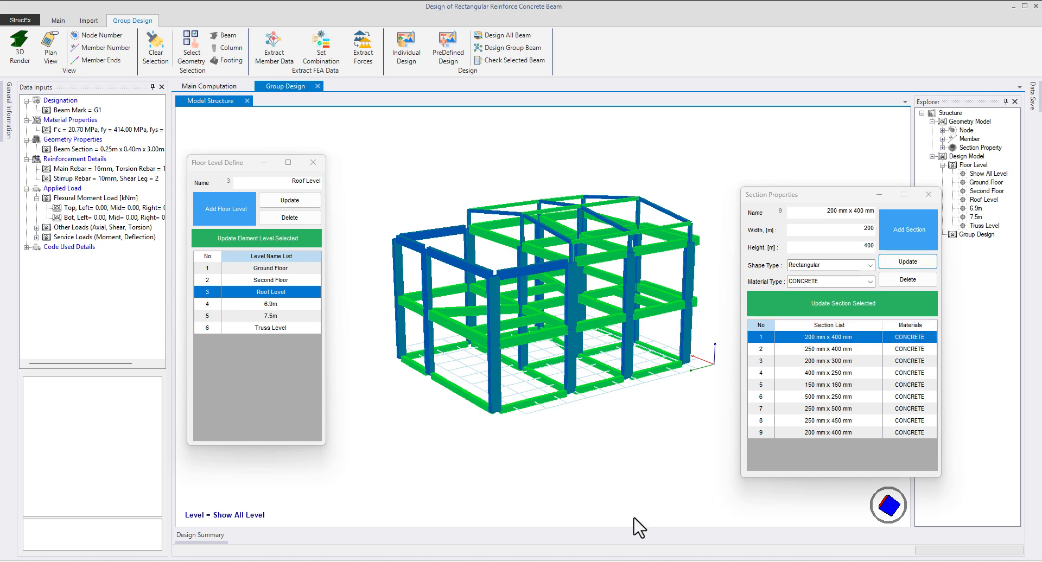
# Move the section properties window clear of the floor level tree and redisplay the model with all levels shown
pyautogui.moveTo(838, 198); pyautogui.dragTo(931, 262)
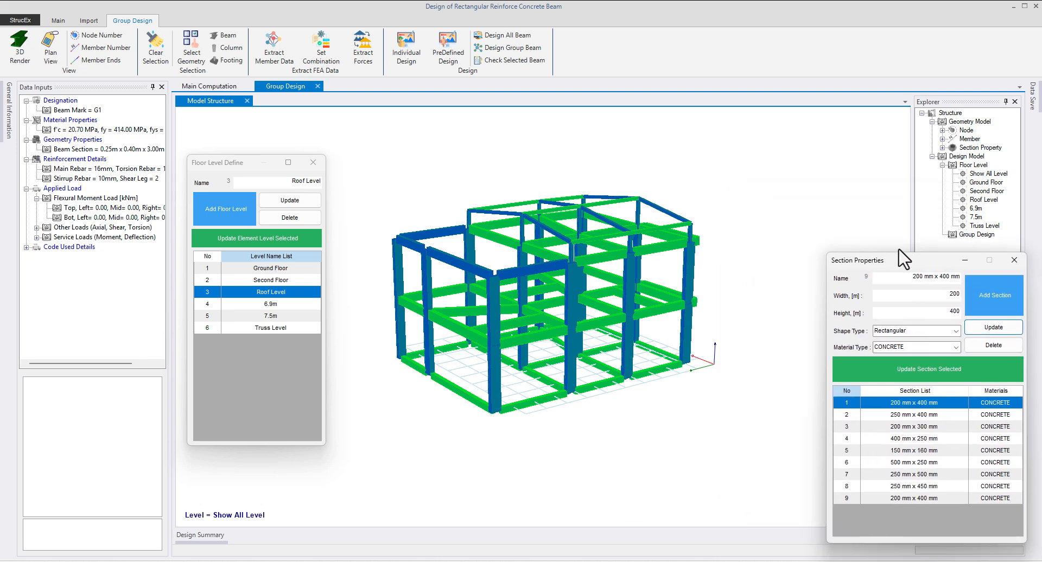
pyautogui.scroll(2, 732, 255)
pyautogui.scroll(-1, 730, 266)
pyautogui.scroll(-1, 700, 285)
pyautogui.scroll(2, 704, 300)
pyautogui.moveTo(704, 302)
pyautogui.mouseDown()
pyautogui.moveTo(693, 326)
pyautogui.moveTo(709, 314)
pyautogui.mouseUp()
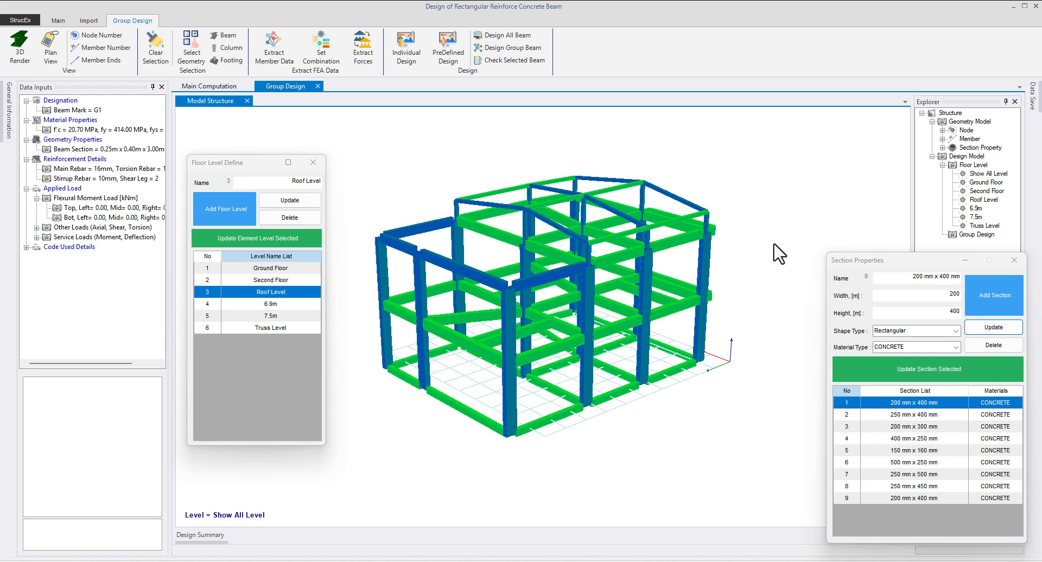
pyautogui.moveTo(707, 284); pyautogui.dragTo(710, 277)
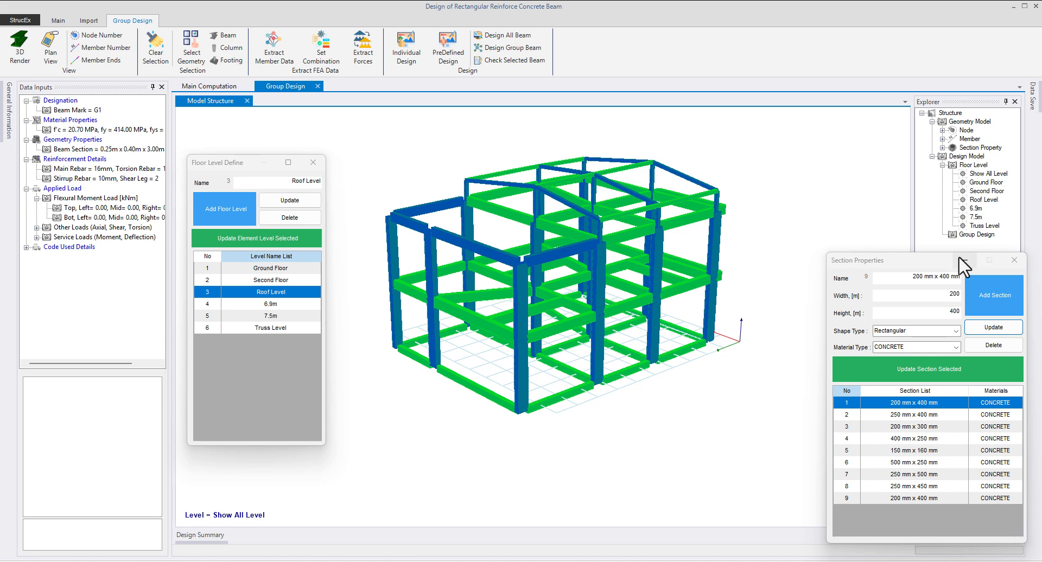
pyautogui.moveTo(929, 262); pyautogui.dragTo(851, 250)
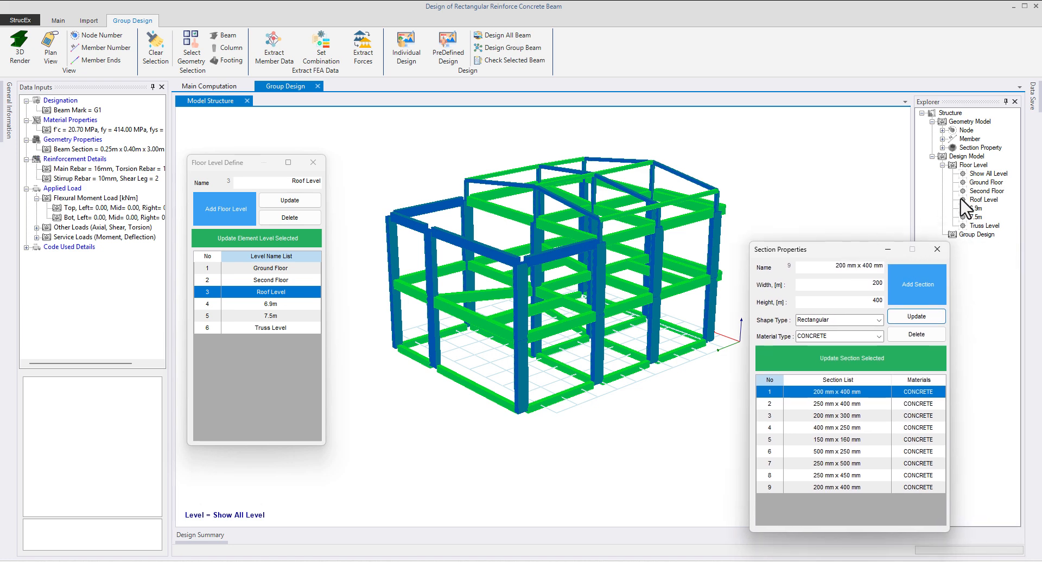
pyautogui.click(989, 174)
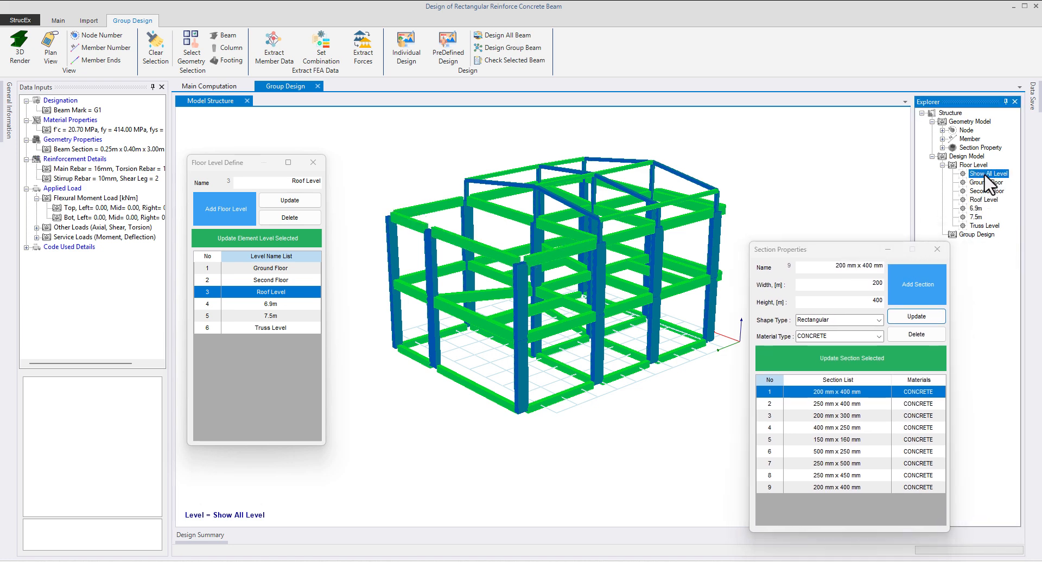
# Check the end-bay roof beams in the redisplayed model and close the section properties
pyautogui.scroll(1, 639, 268)
pyautogui.scroll(-2, 639, 269)
pyautogui.moveTo(638, 269); pyautogui.dragTo(770, 293)
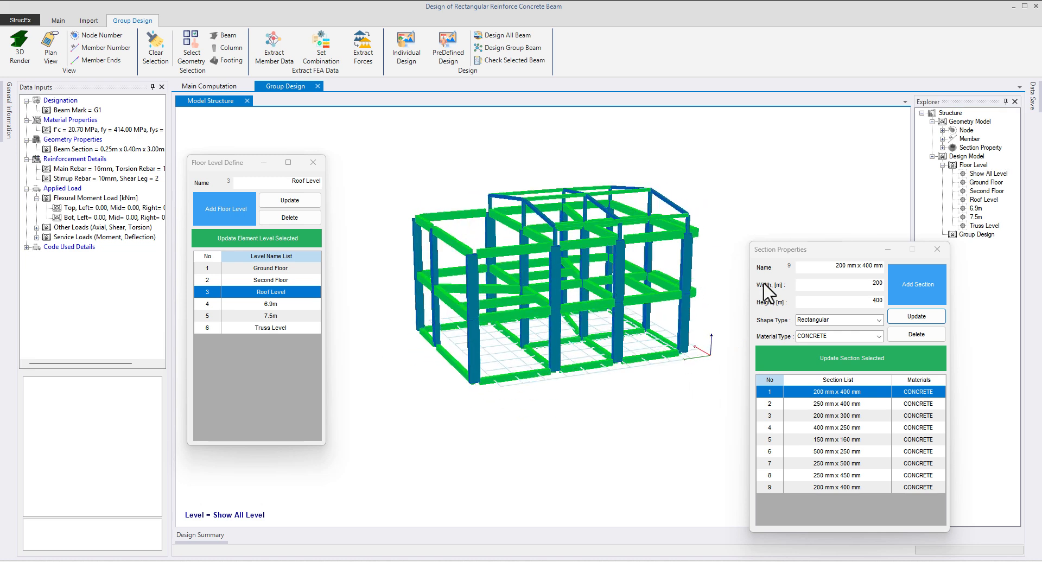
pyautogui.moveTo(601, 245); pyautogui.dragTo(628, 254)
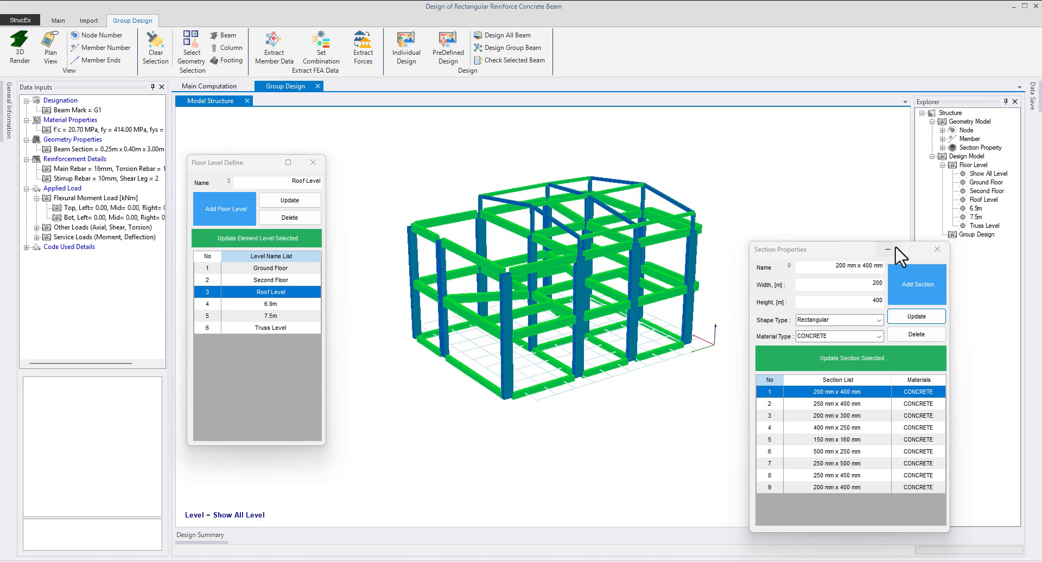
pyautogui.click(937, 250)
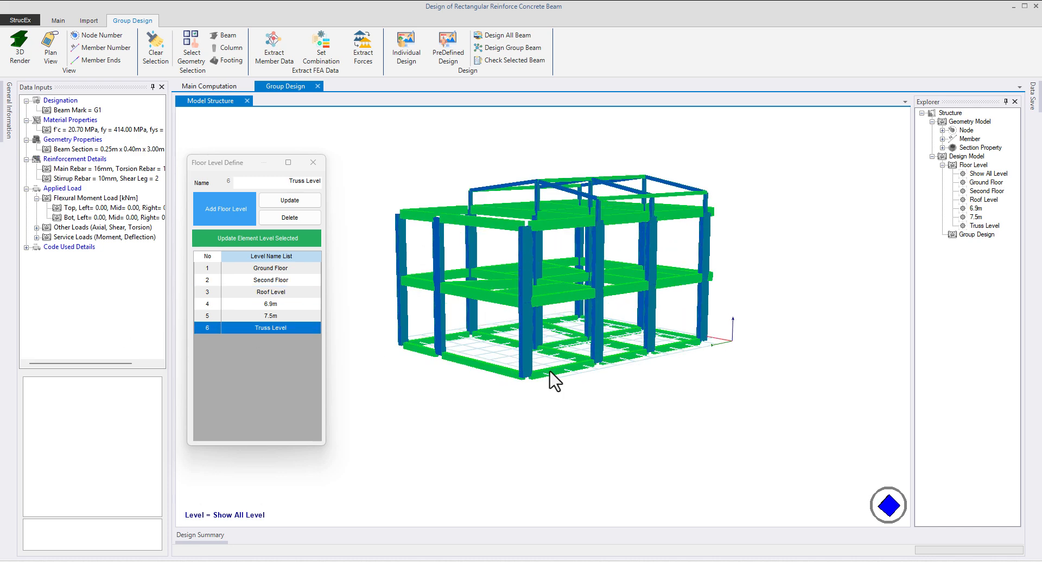
# Select the horizontal beams of the roof truss framing and assign them to Truss Level
pyautogui.moveTo(661, 165); pyautogui.dragTo(635, 157)
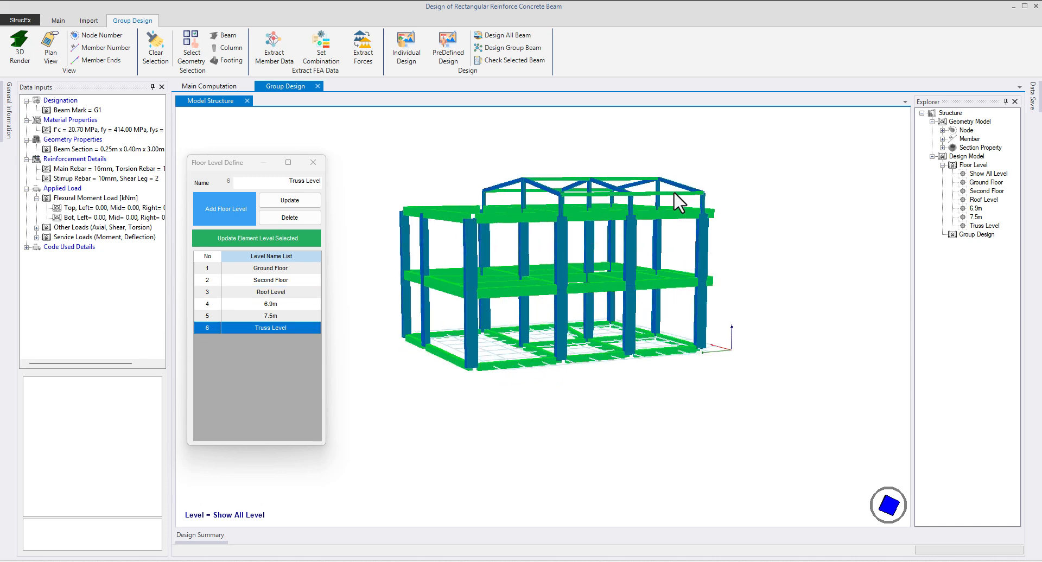
pyautogui.moveTo(742, 196); pyautogui.dragTo(459, 150)
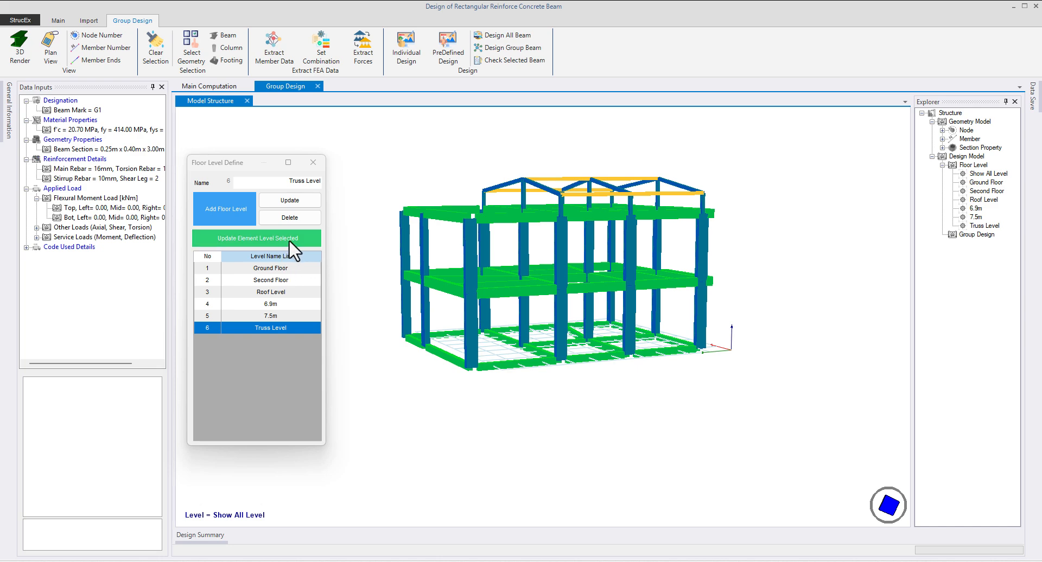
pyautogui.click(285, 328)
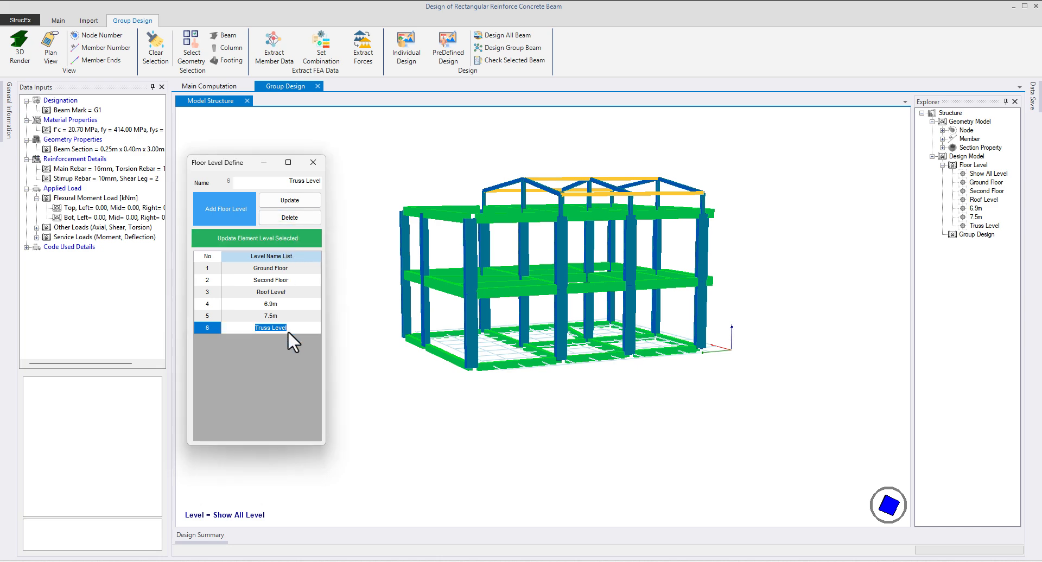
pyautogui.click(292, 240)
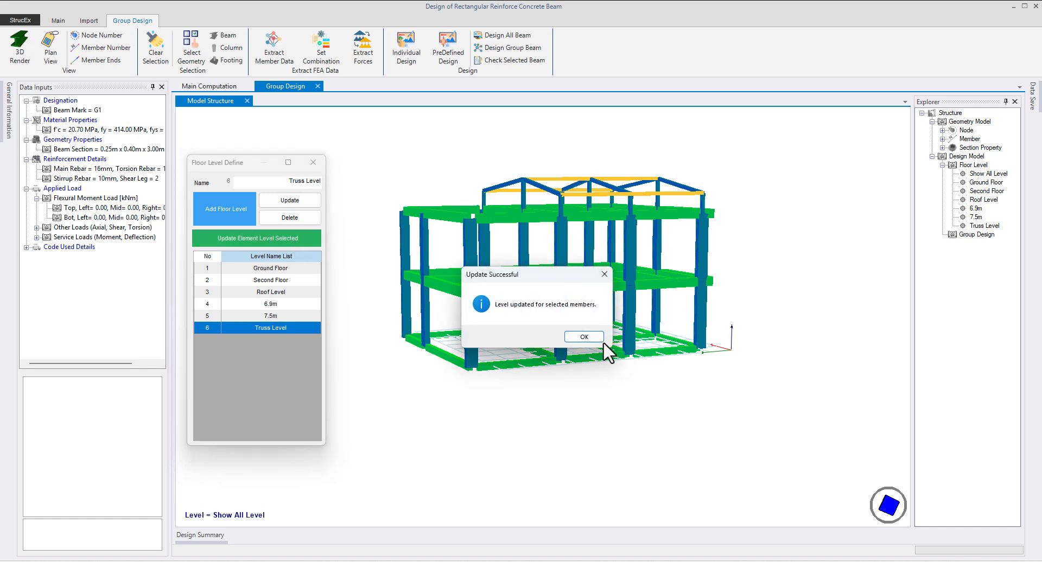
pyautogui.click(587, 337)
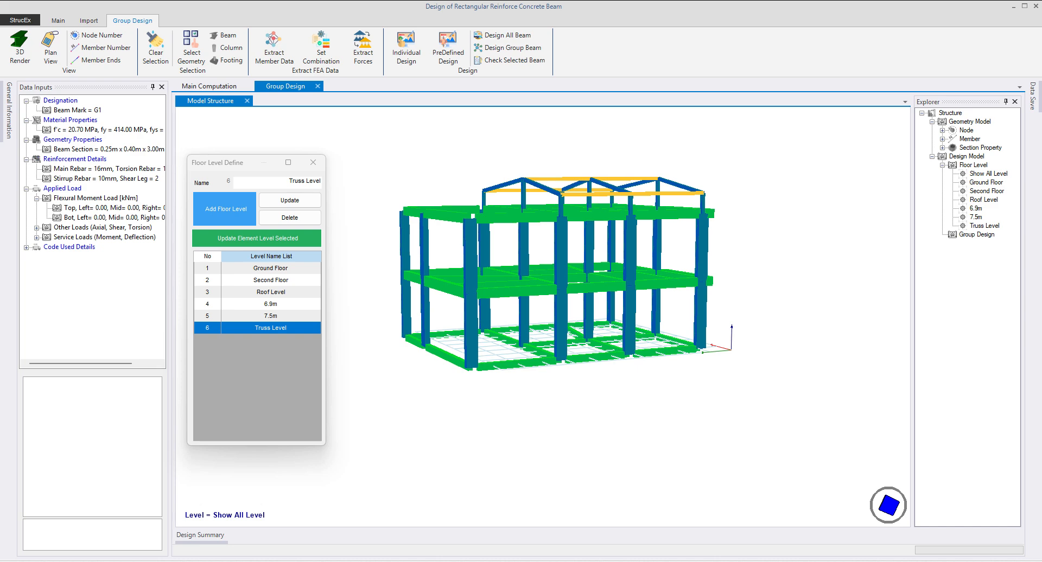
# Switch member selection to columns and assign the sloping truss members and their short posts to Truss Level
pyautogui.moveTo(487, 425); pyautogui.dragTo(607, 312)
pyautogui.click(743, 115)
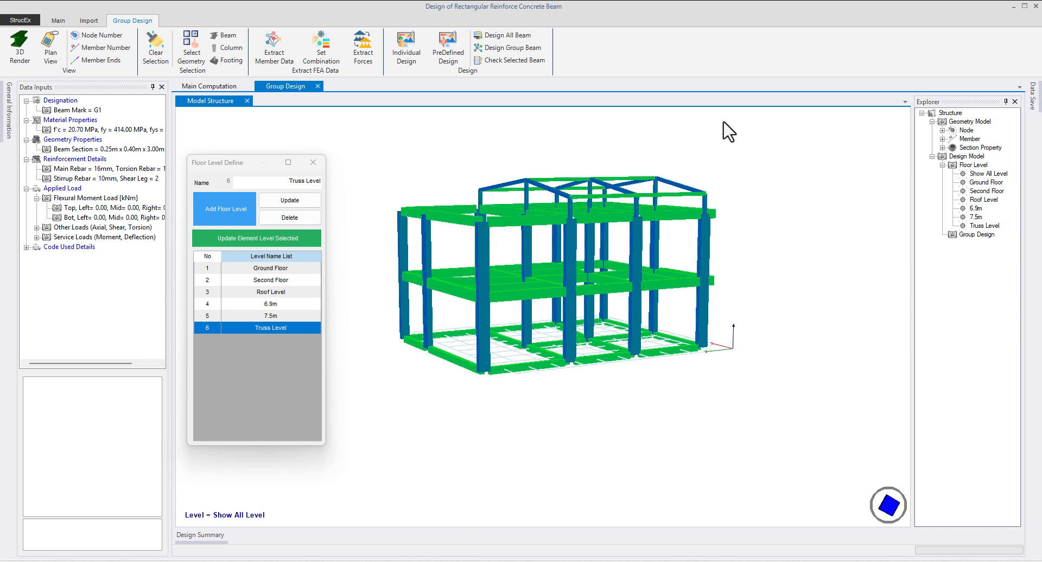
pyautogui.moveTo(722, 121); pyautogui.dragTo(744, 135)
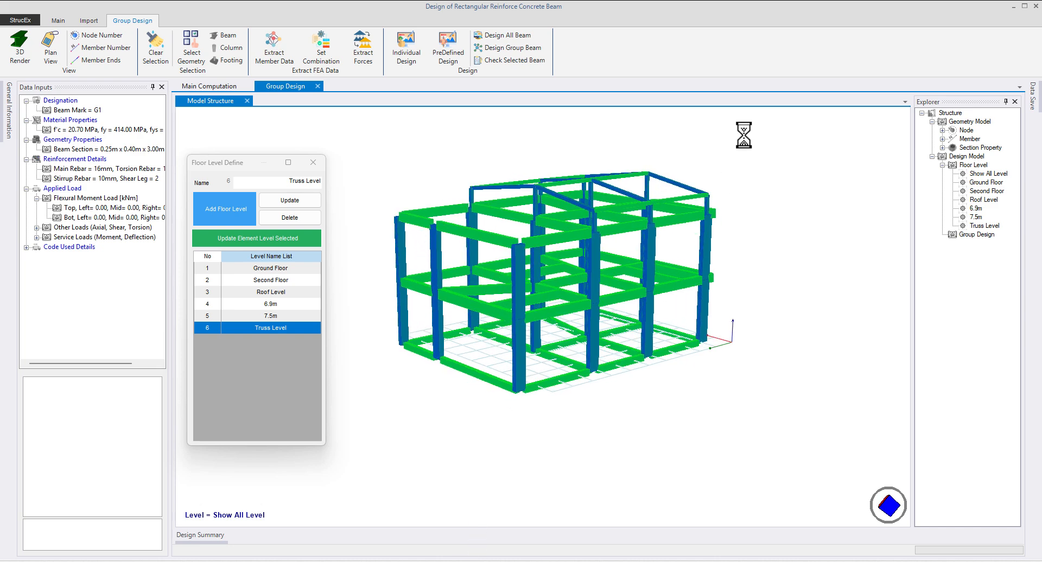
pyautogui.click(230, 48)
pyautogui.moveTo(702, 216); pyautogui.dragTo(669, 192)
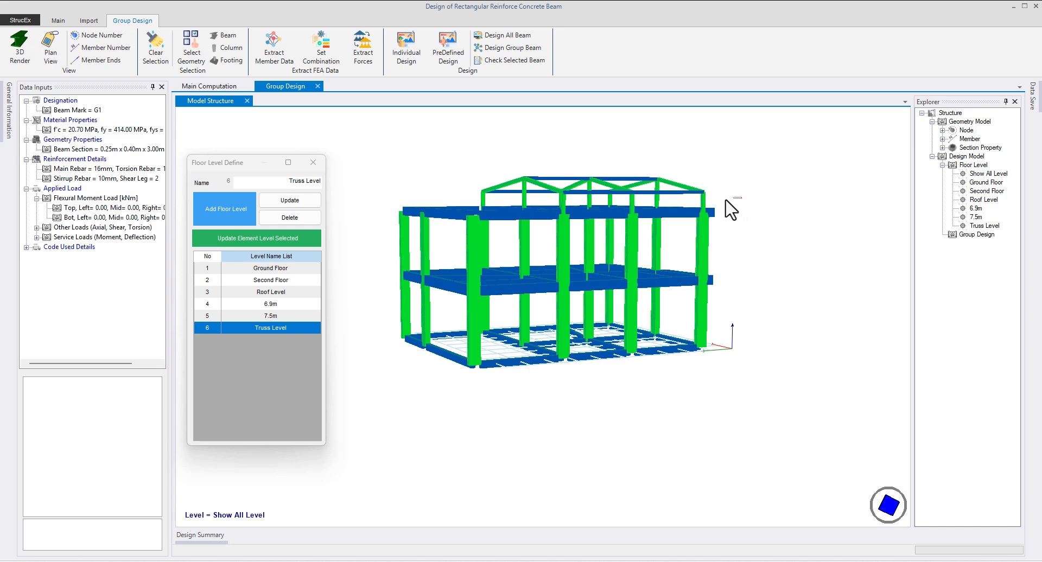
pyautogui.moveTo(741, 197); pyautogui.dragTo(427, 127)
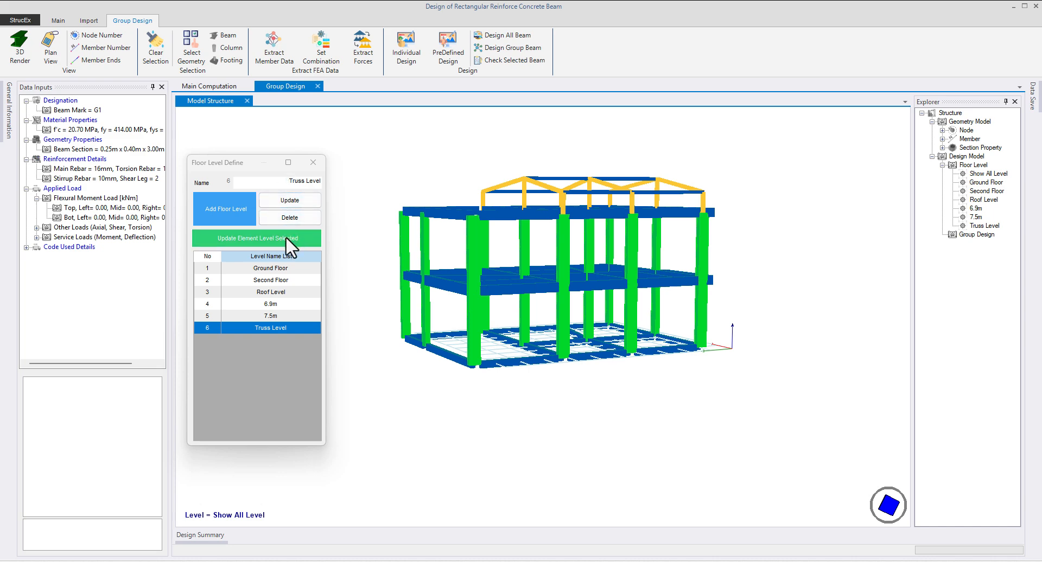
pyautogui.click(305, 328)
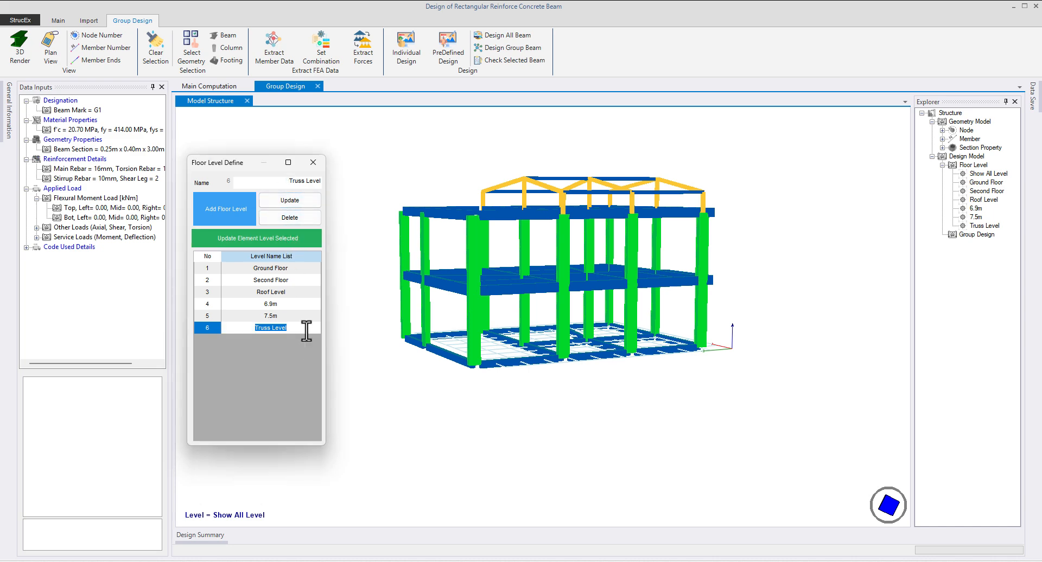
pyautogui.click(287, 239)
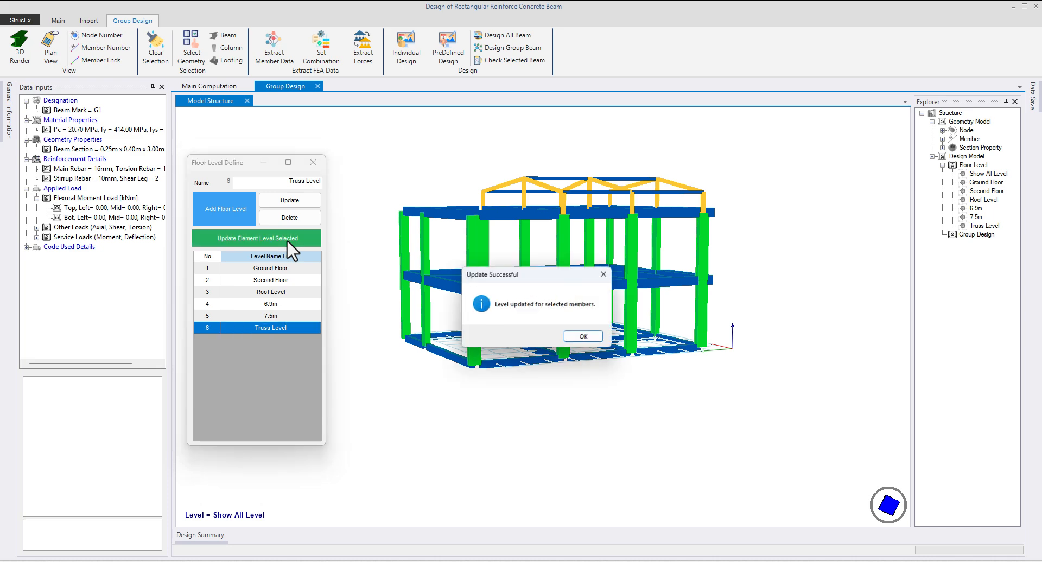
pyautogui.click(587, 333)
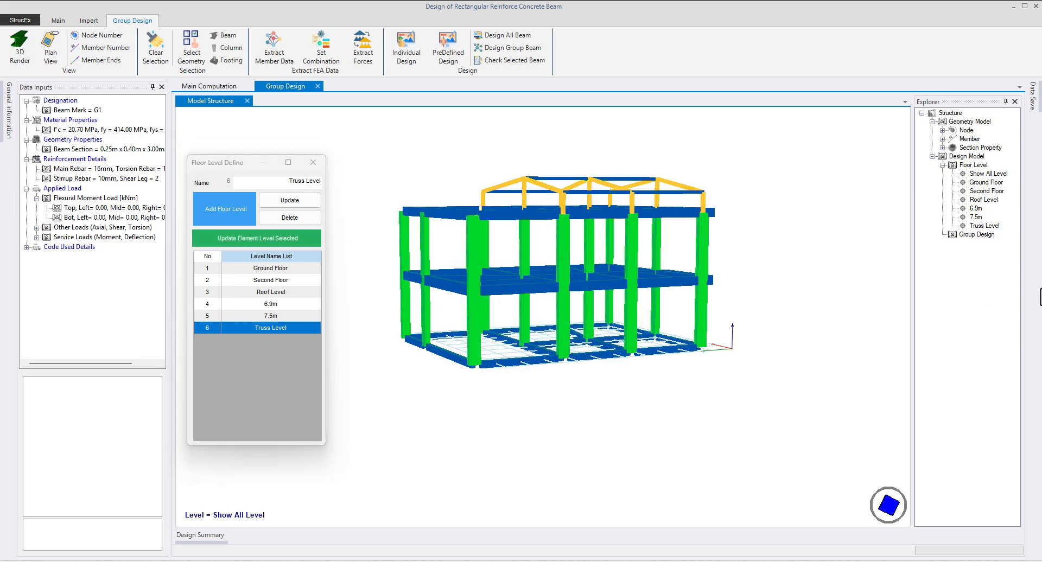
# Isolate Truss Level to check its assigned members, and show all levels again
pyautogui.click(983, 226)
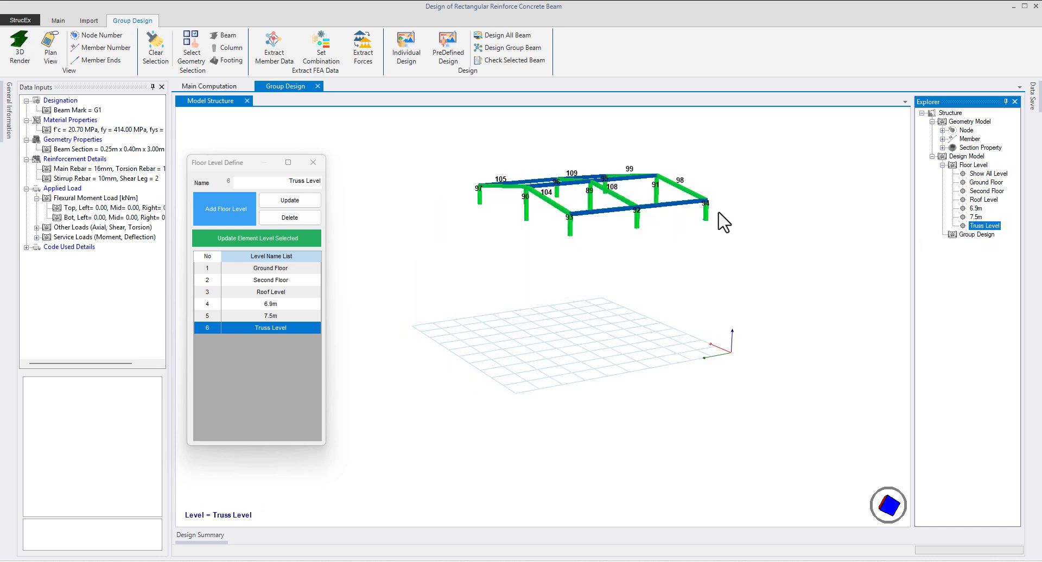
pyautogui.moveTo(718, 212); pyautogui.dragTo(753, 235)
pyautogui.scroll(1, 768, 209)
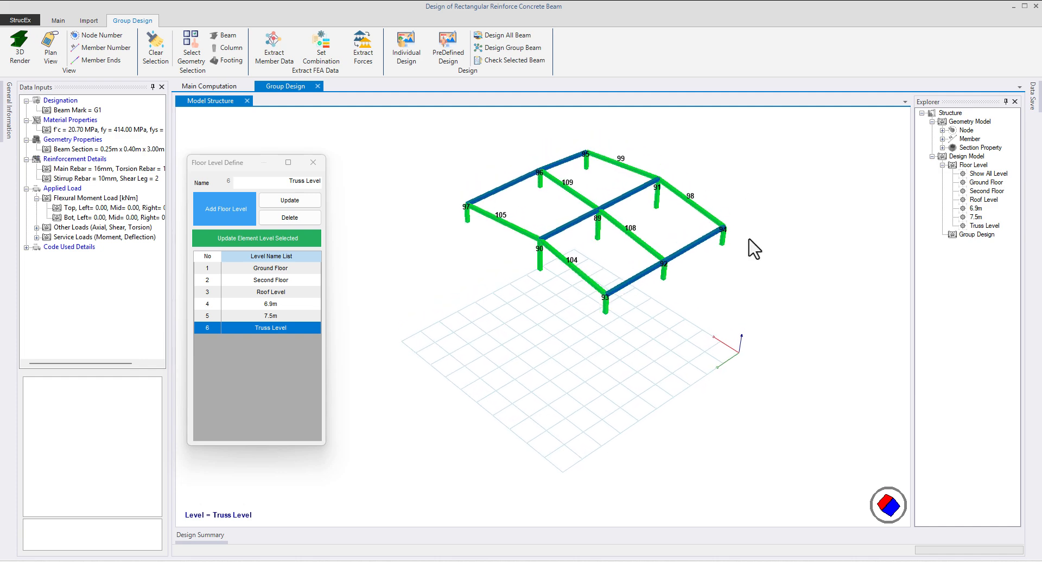
pyautogui.click(992, 174)
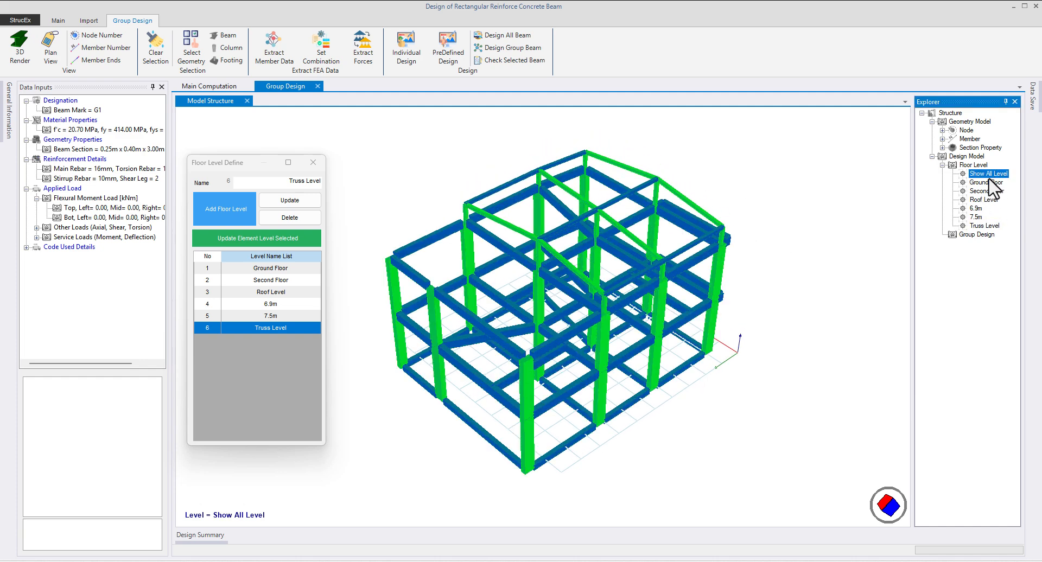
# Delete the 6.9m and 7.5m floor levels from the level list
pyautogui.click(271, 304)
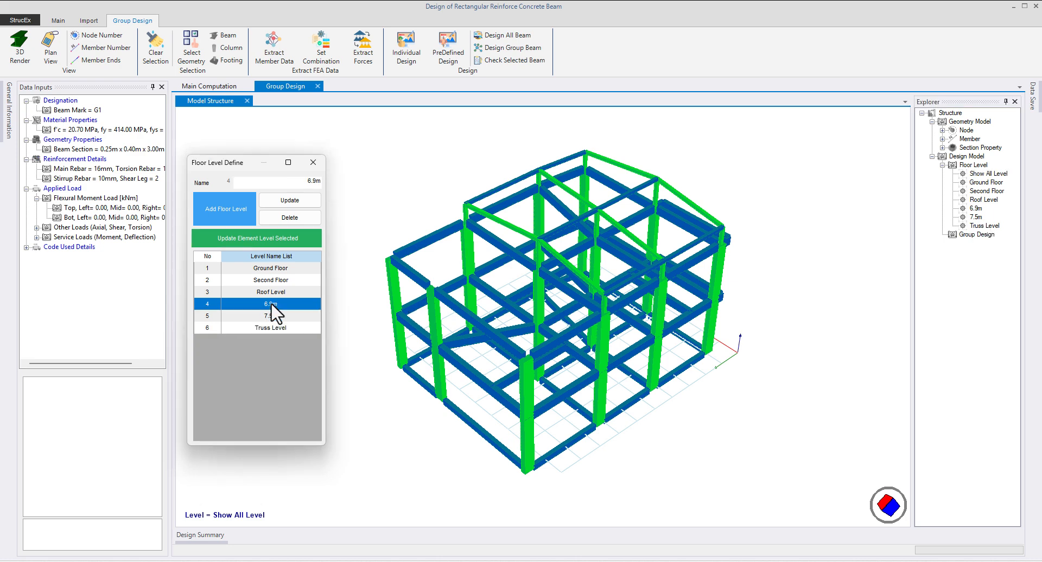
pyautogui.click(299, 217)
pyautogui.click(556, 337)
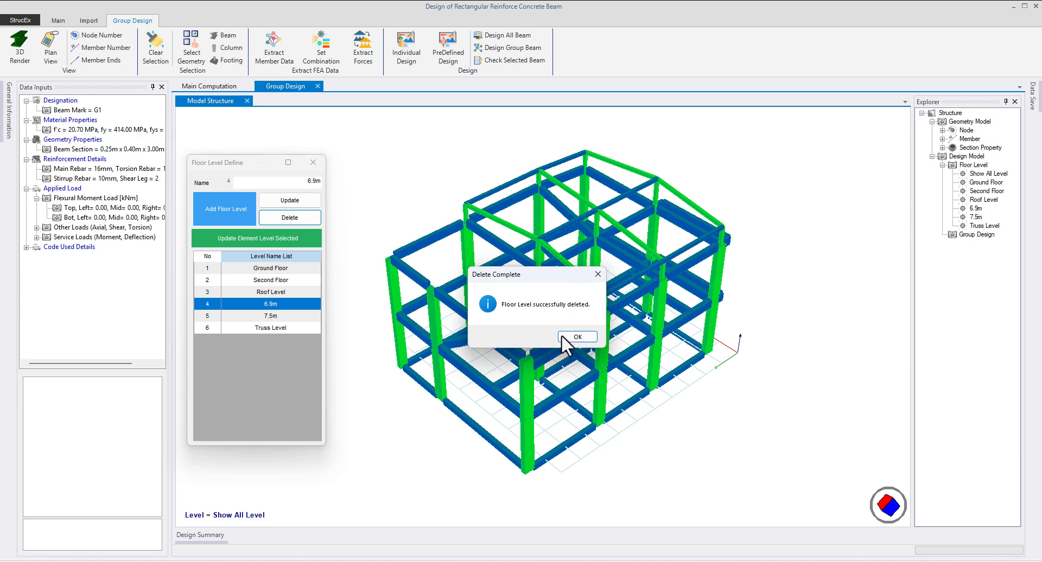
pyautogui.click(561, 334)
pyautogui.click(281, 305)
pyautogui.click(293, 218)
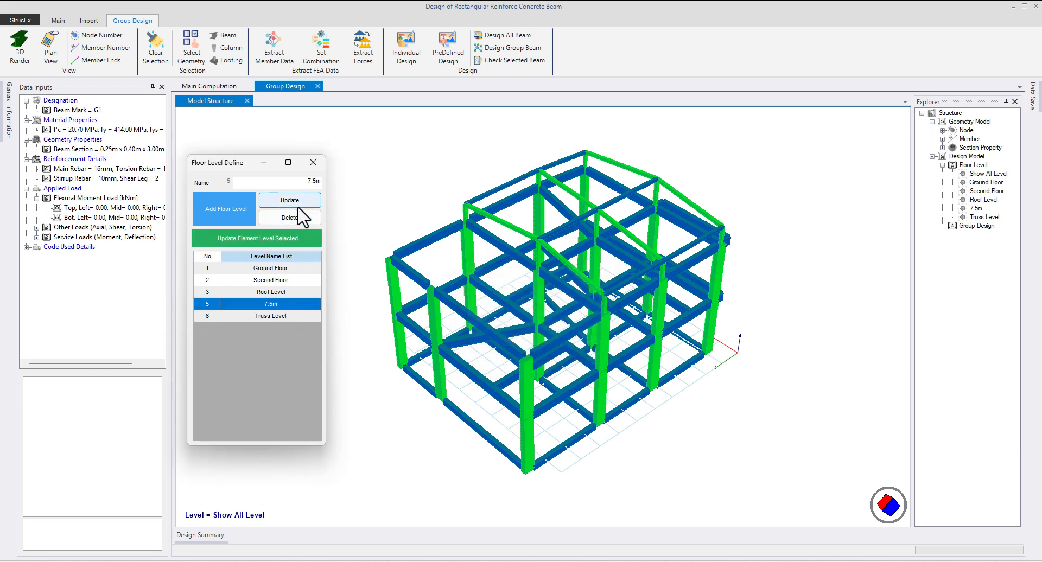
pyautogui.click(537, 336)
pyautogui.click(568, 340)
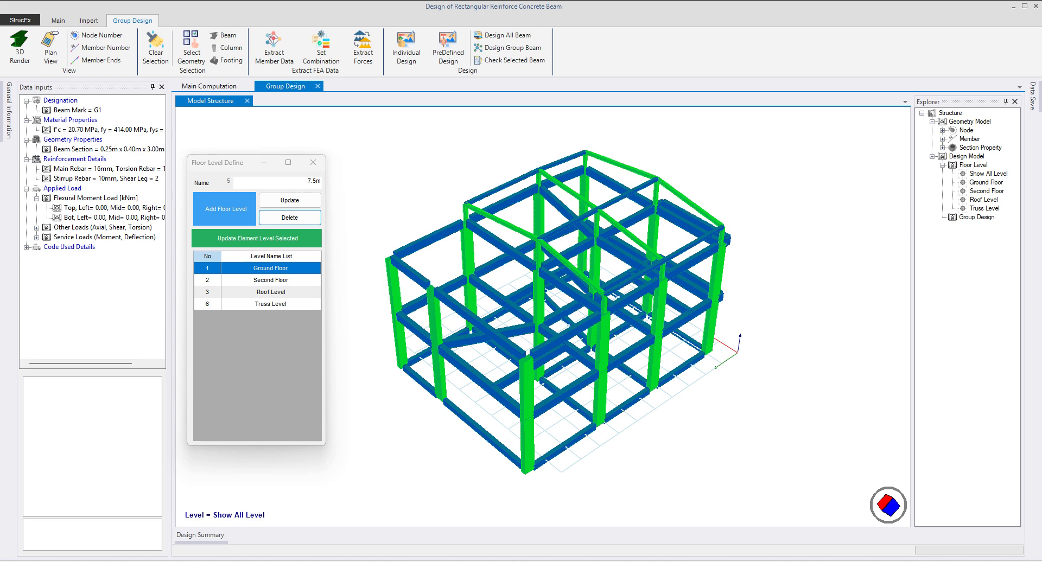
# Change the material type of the 150 mm x 160 mm section to STEEL in the section properties
pyautogui.moveTo(521, 529); pyautogui.dragTo(624, 409)
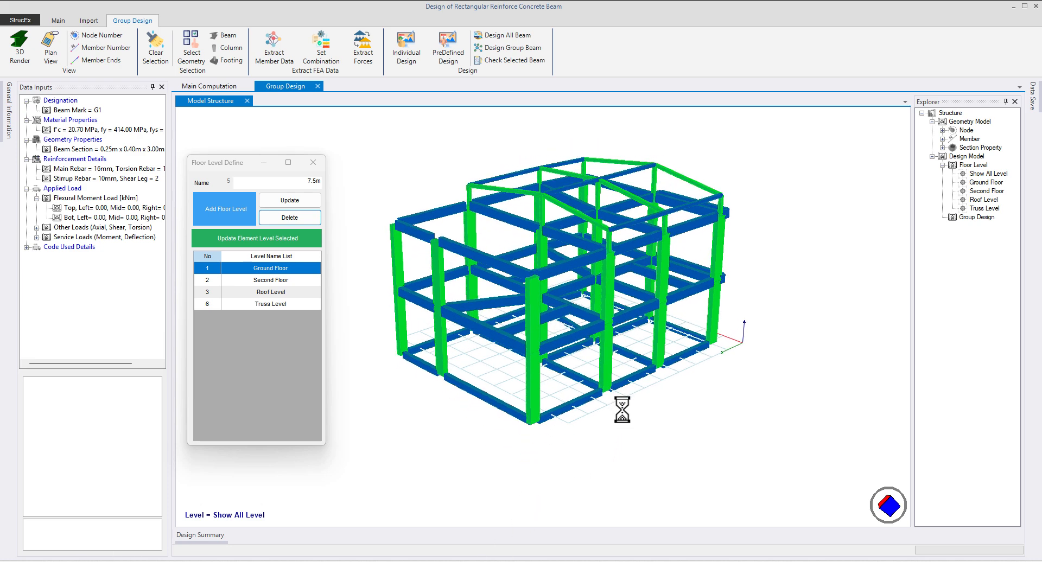
pyautogui.rightClick(693, 417)
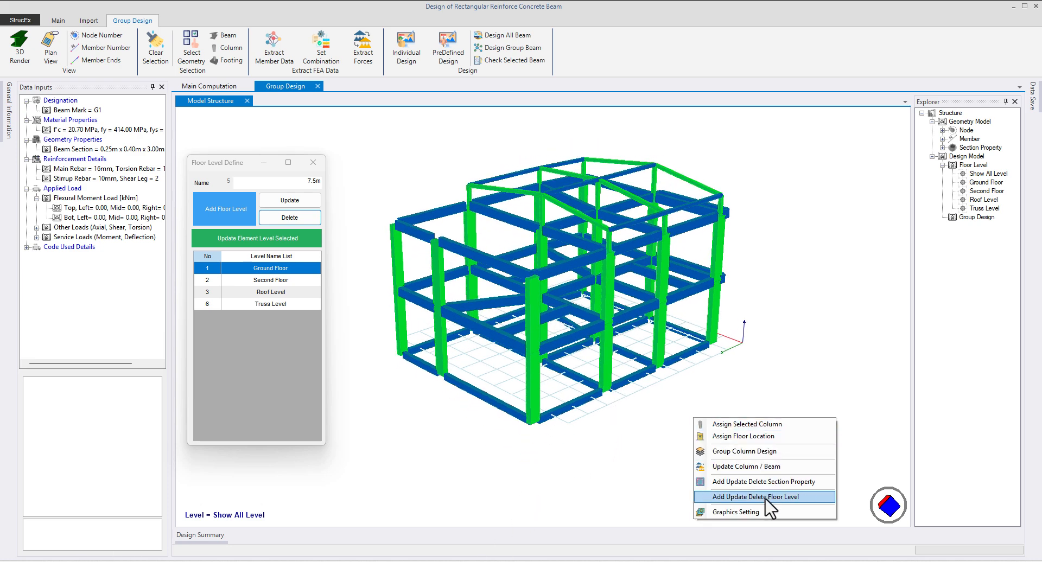
pyautogui.click(773, 482)
pyautogui.moveTo(751, 401); pyautogui.dragTo(750, 184)
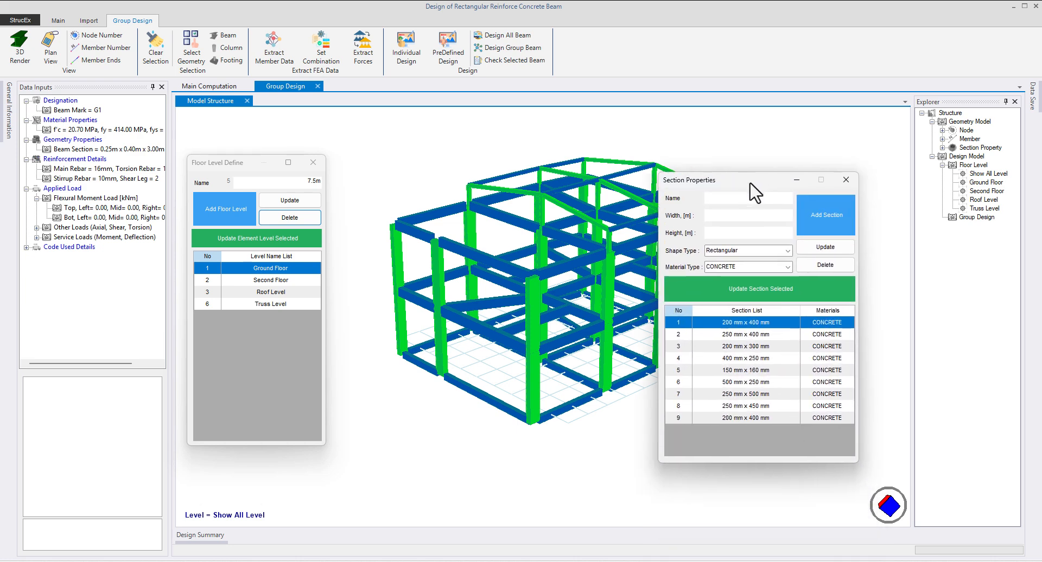
pyautogui.click(773, 371)
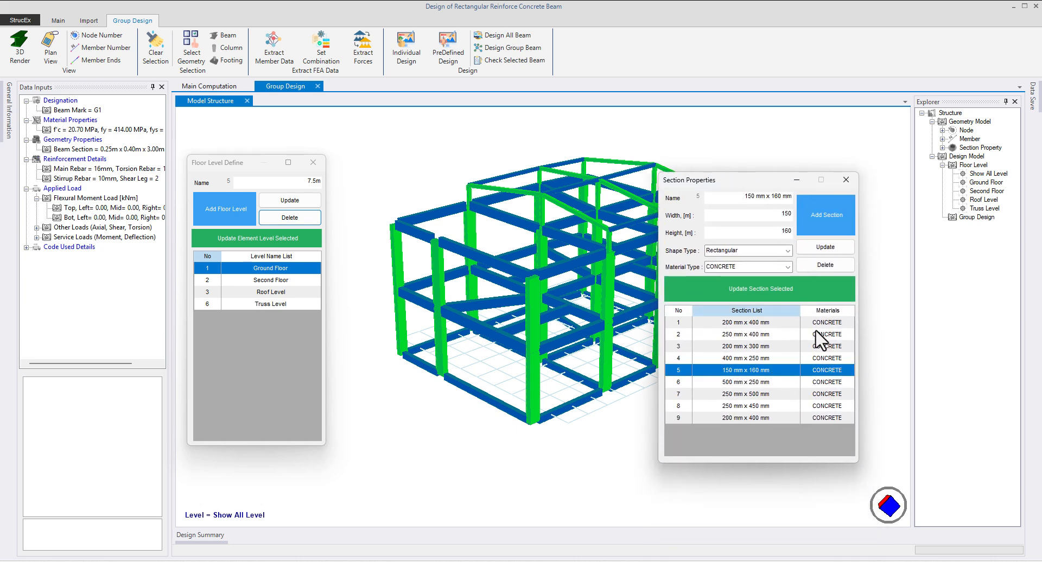
pyautogui.click(785, 265)
pyautogui.click(757, 285)
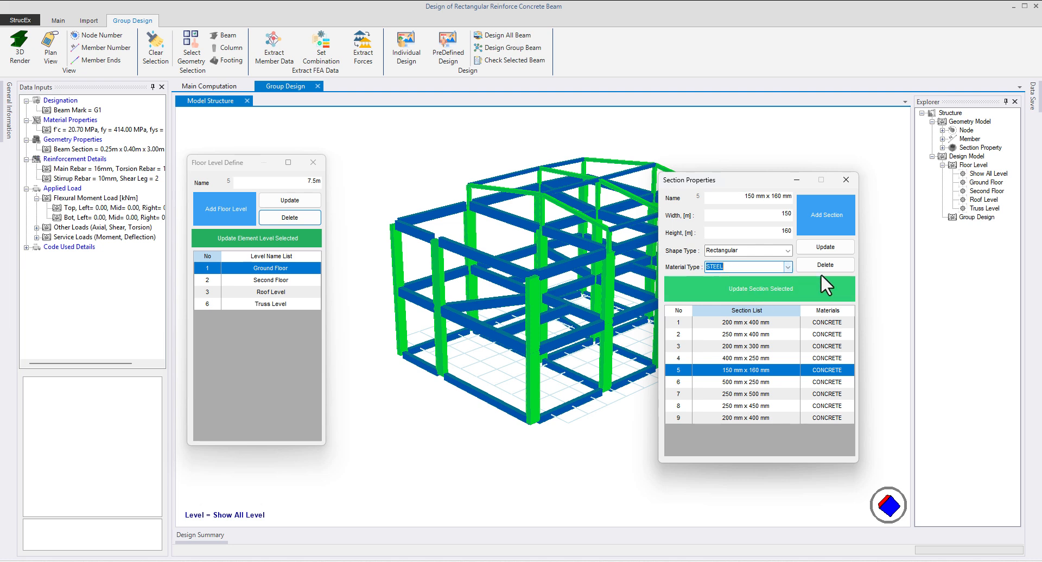
pyautogui.click(841, 252)
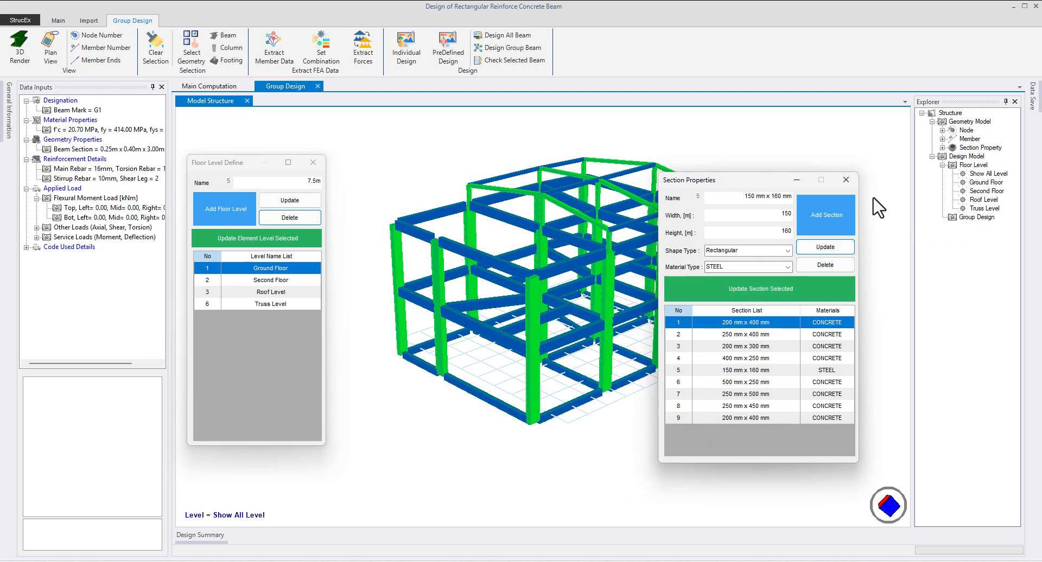
# Refresh the model with all levels shown, and close the section properties and floor level definition windows
pyautogui.click(981, 174)
pyautogui.moveTo(583, 226); pyautogui.dragTo(527, 226)
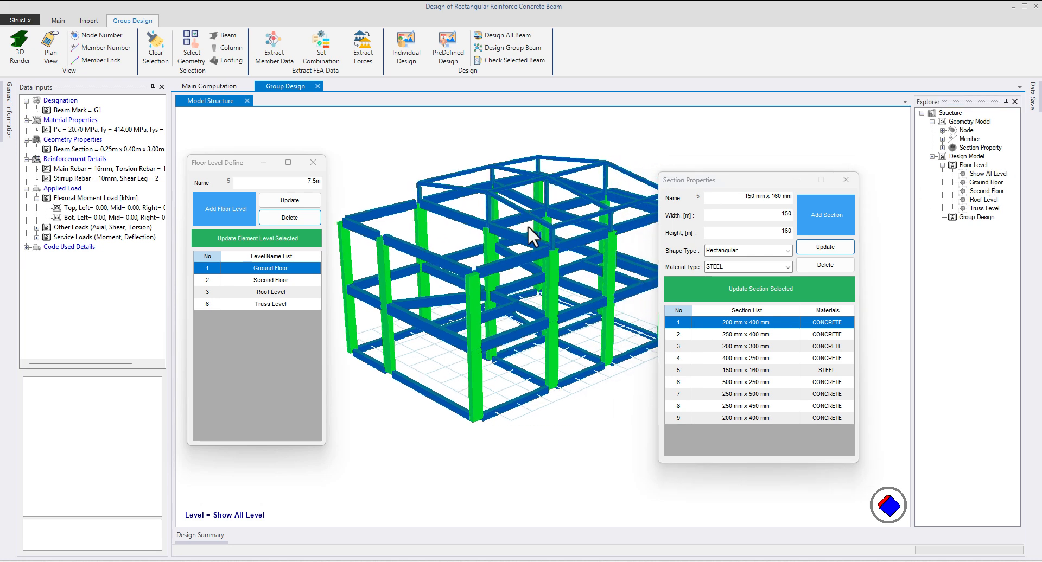
pyautogui.moveTo(769, 179); pyautogui.dragTo(821, 186)
pyautogui.click(892, 187)
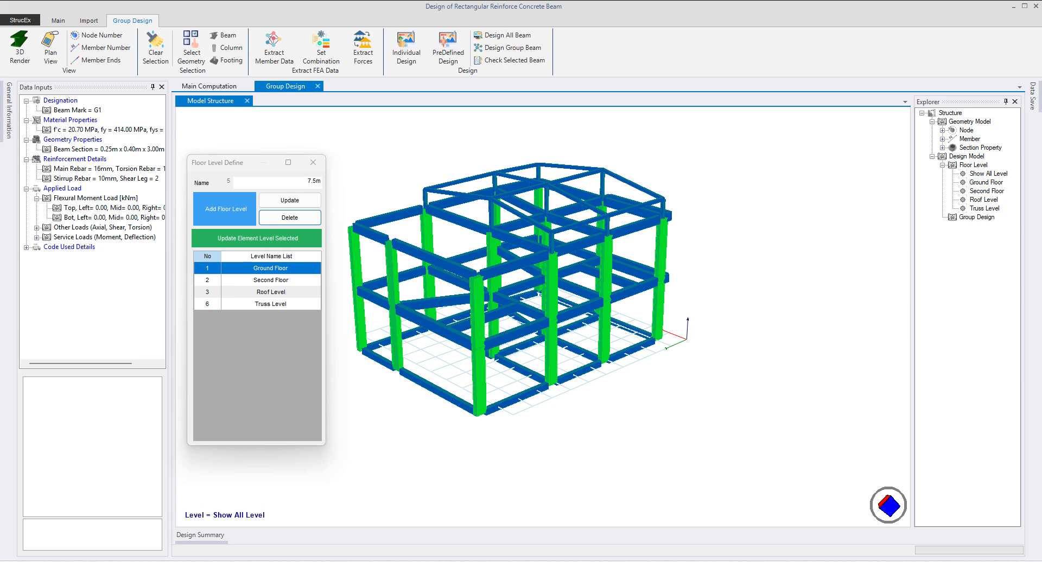
pyautogui.moveTo(426, 409); pyautogui.dragTo(495, 375)
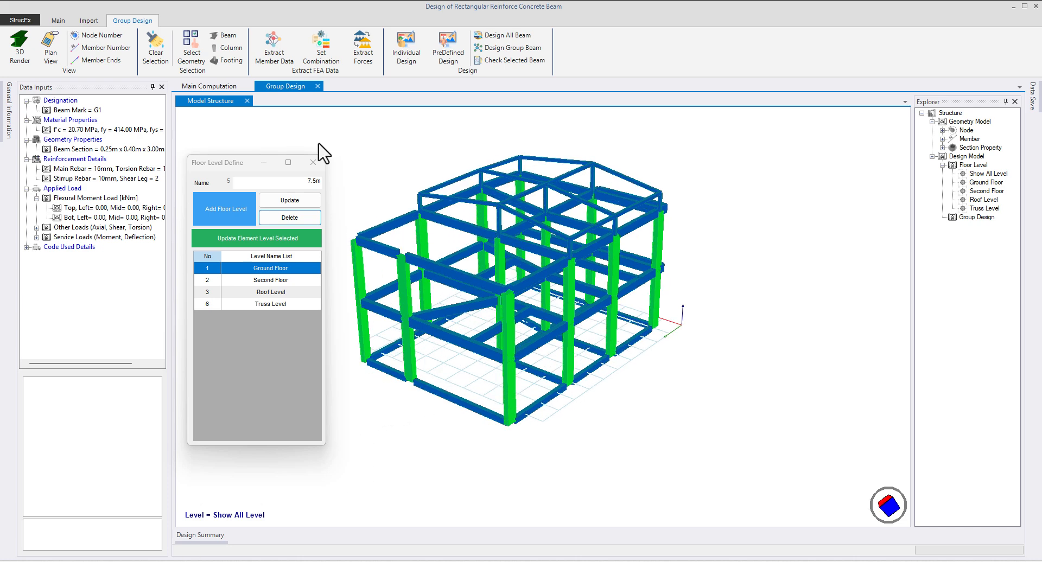
pyautogui.click(313, 162)
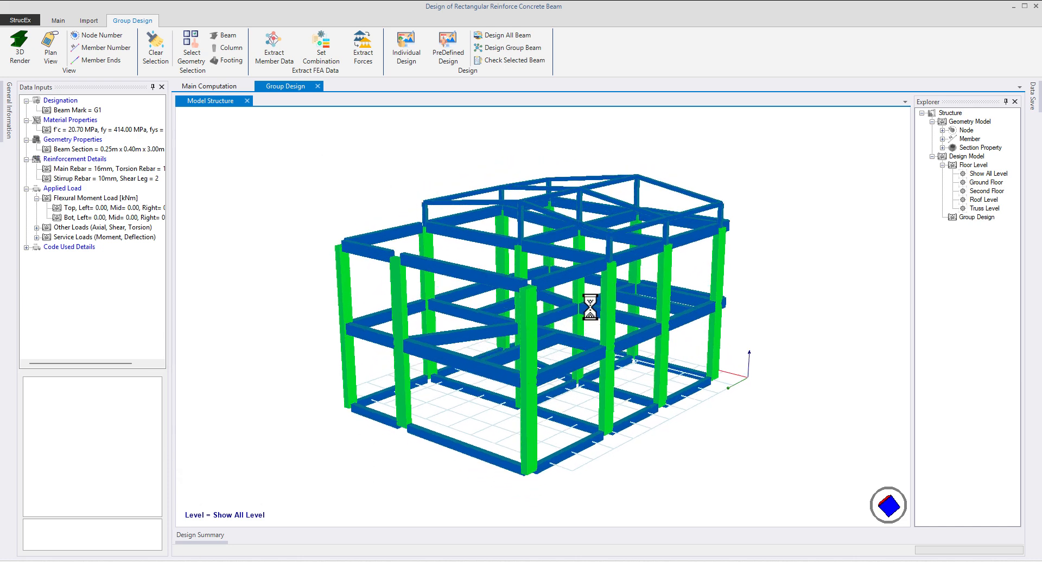
# Isolate Roof Level, Second Floor and Ground Floor in turn to check their members, and show all levels again
pyautogui.click(993, 199)
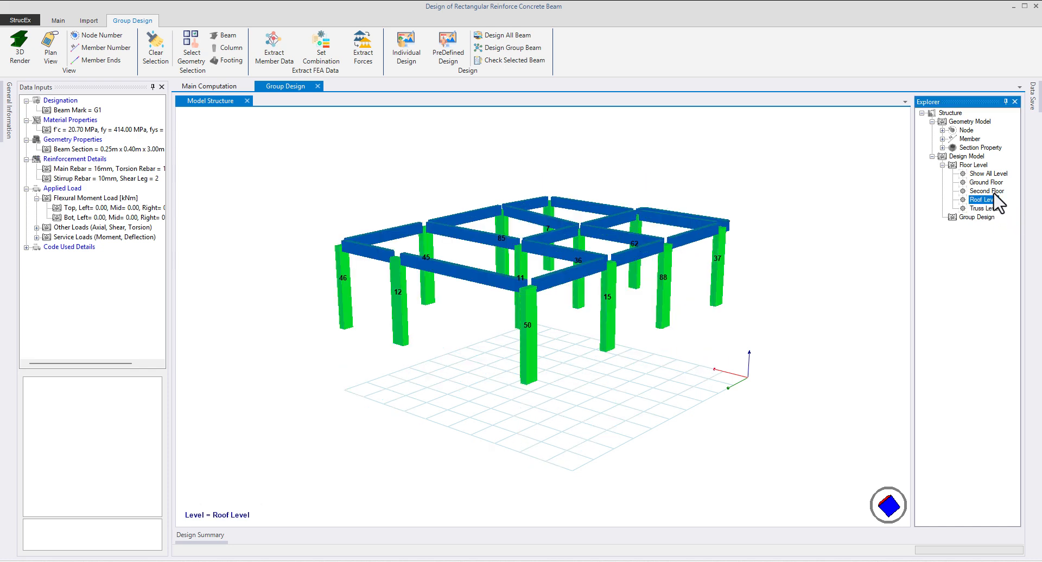
pyautogui.click(995, 191)
pyautogui.click(995, 182)
pyautogui.click(996, 174)
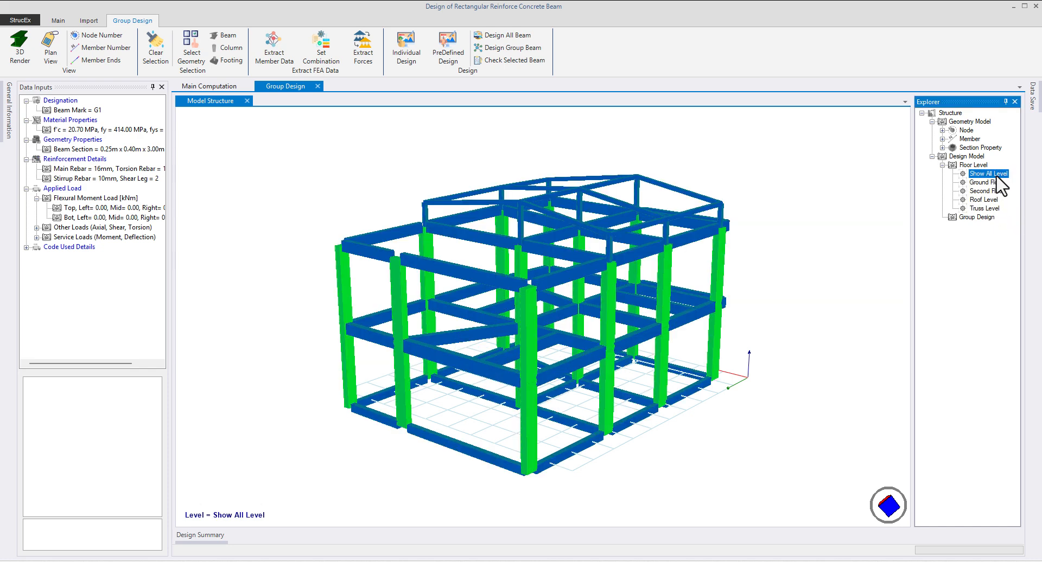
# Switch the member selection from columns to beams with all levels shown
pyautogui.click(228, 47)
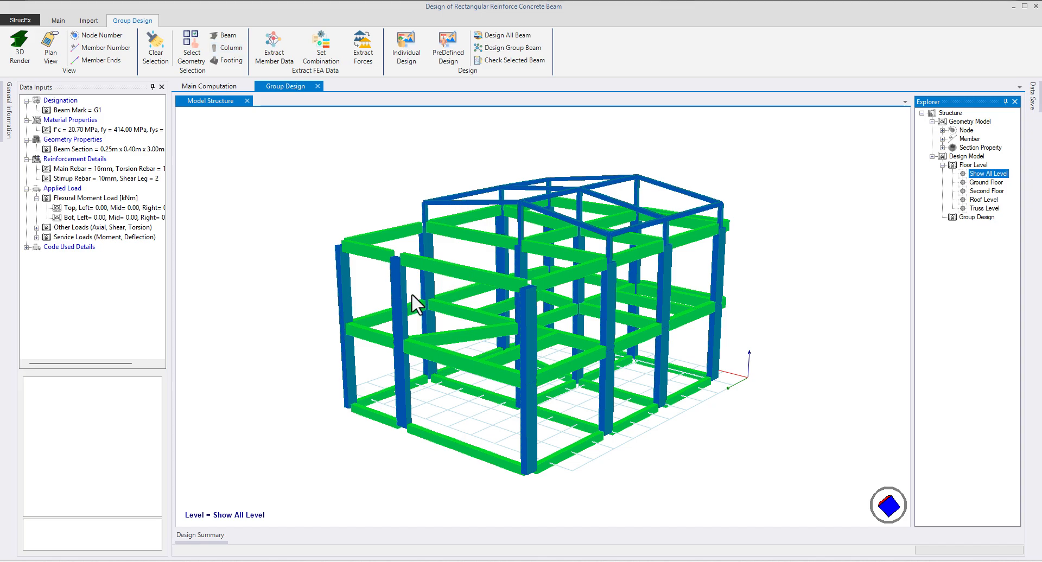